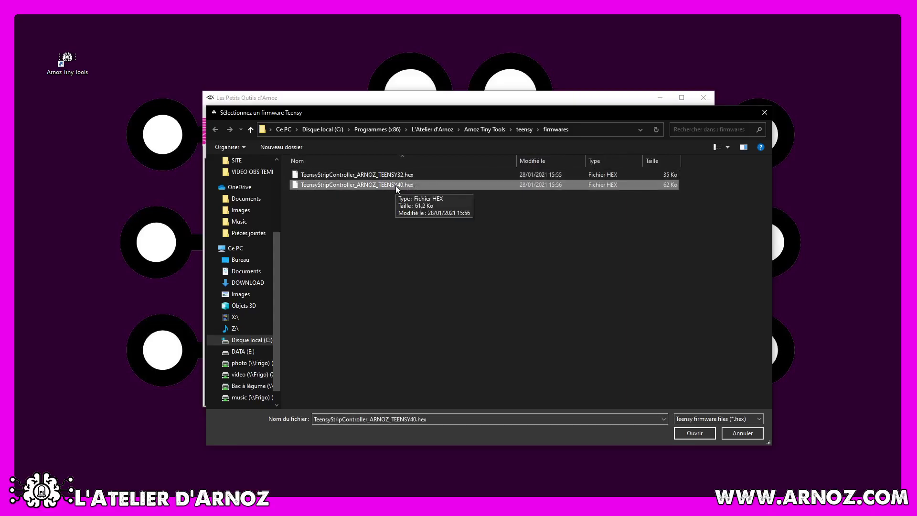
Step: Load the firmware file TeensyStripController_ARNOZ_TEENSY40.hex and upload it to the TEENSY40 board
double_click(396, 186)
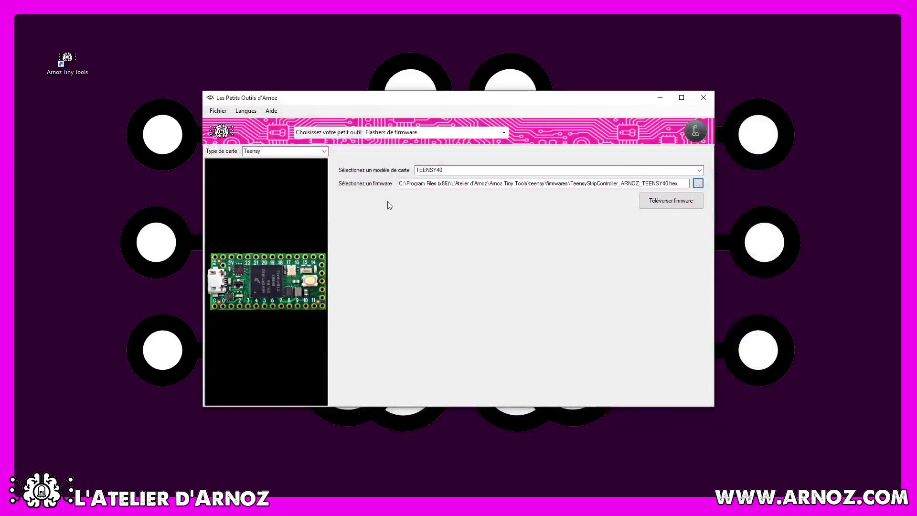
click(668, 202)
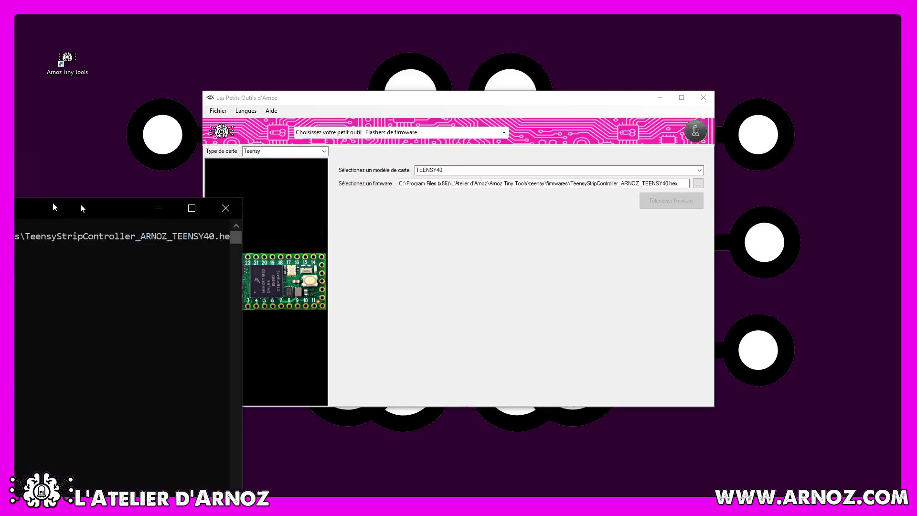
drag(52, 202, 422, 203)
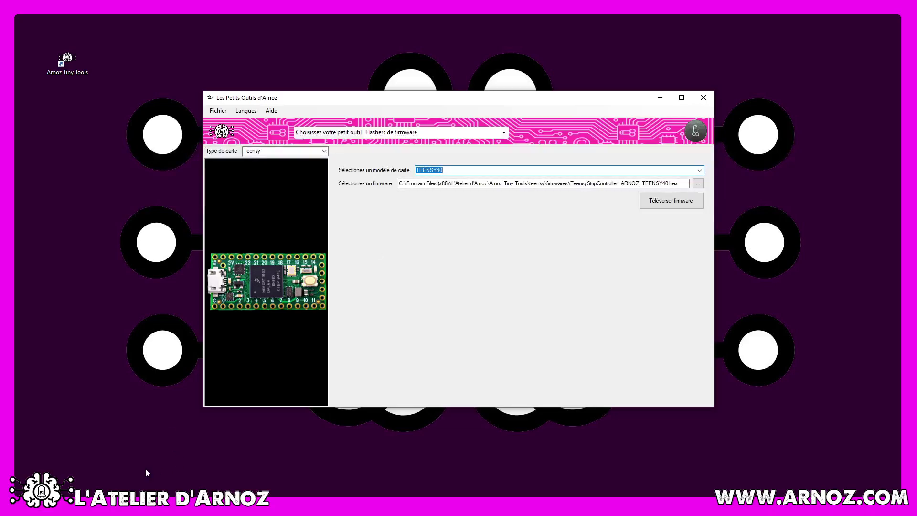
Step: Switch from the firmware flasher to the tool "Le fantastique Cacabinet Generator"
click(504, 133)
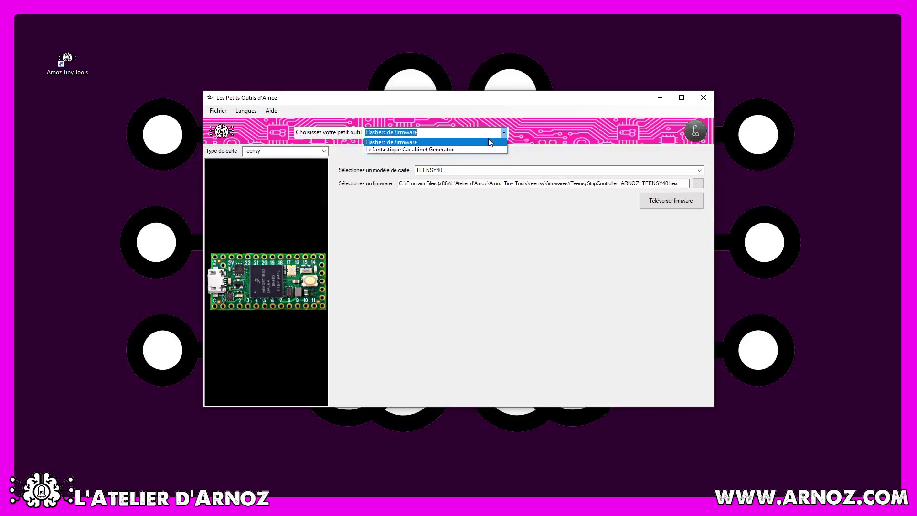
click(457, 150)
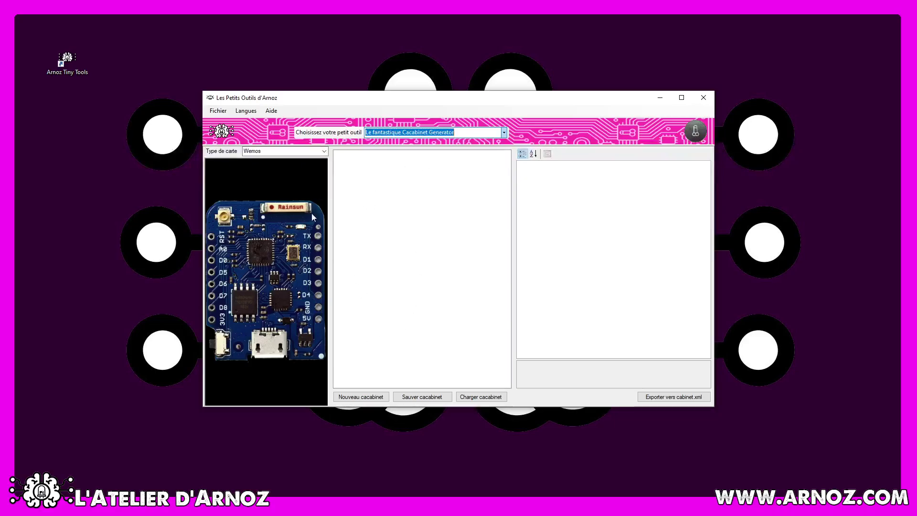
Step: Try the Teensy board type and return to Wemos
click(297, 152)
scroll(300, 152, down, 1)
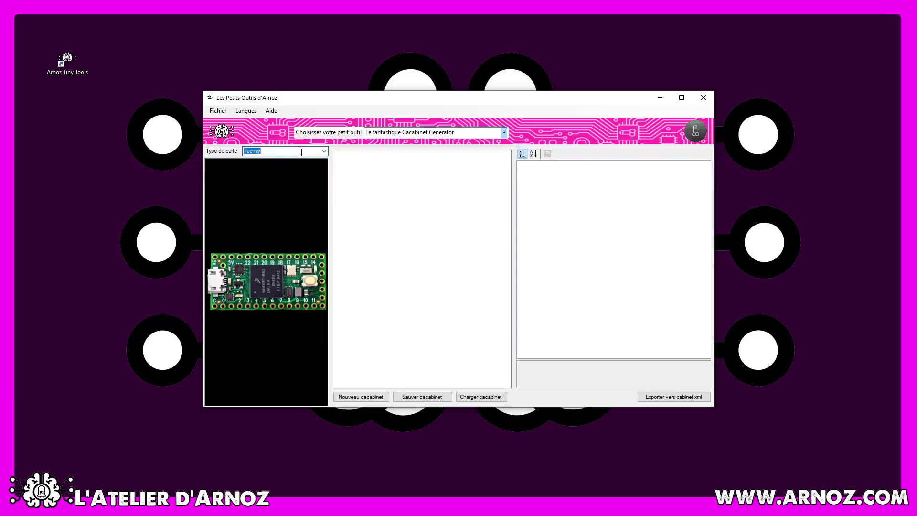
scroll(302, 152, up, 1)
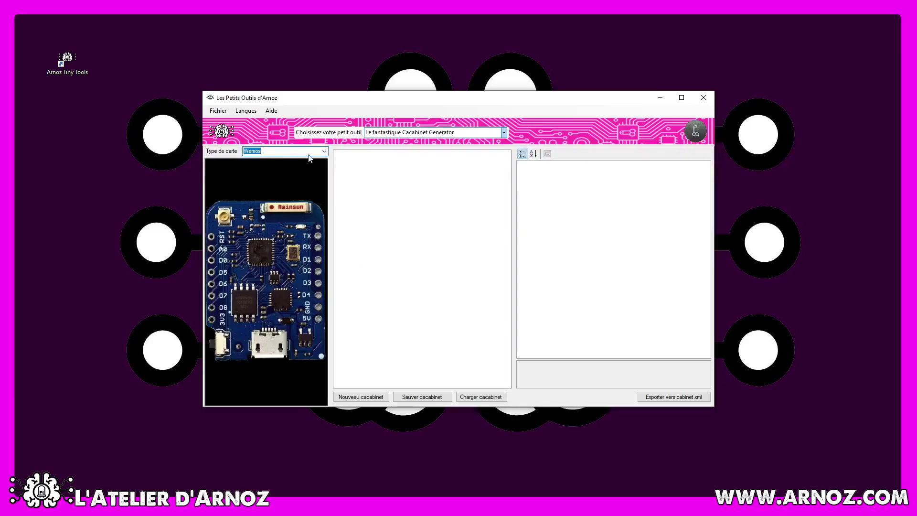
Step: Create a new cacabinet for the Wemos board
click(415, 210)
click(602, 223)
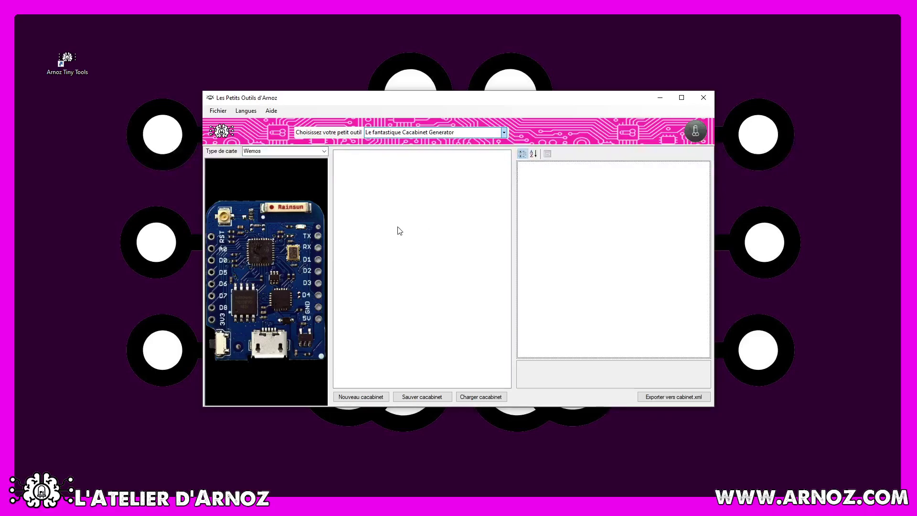
click(373, 398)
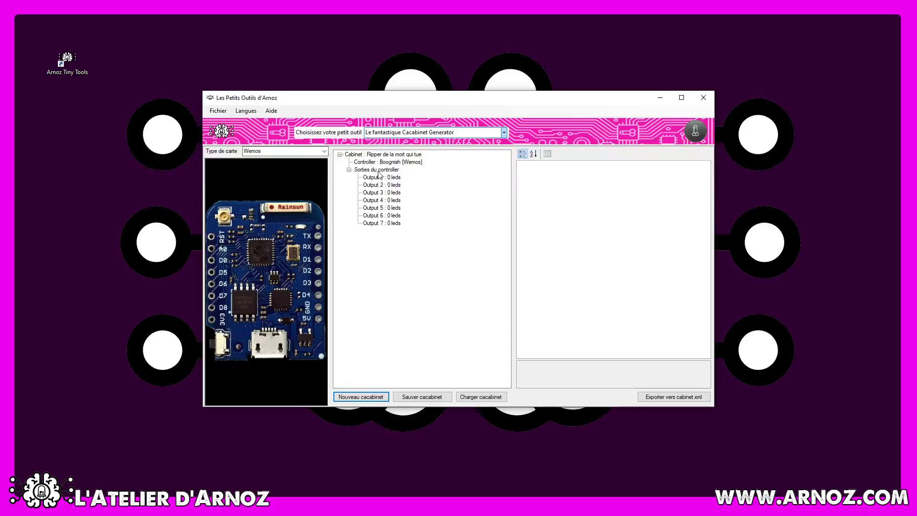
Step: Switch the new cabinet's board type to Teensy and back to Wemos to compare the controller outputs
click(289, 152)
scroll(290, 152, down, 1)
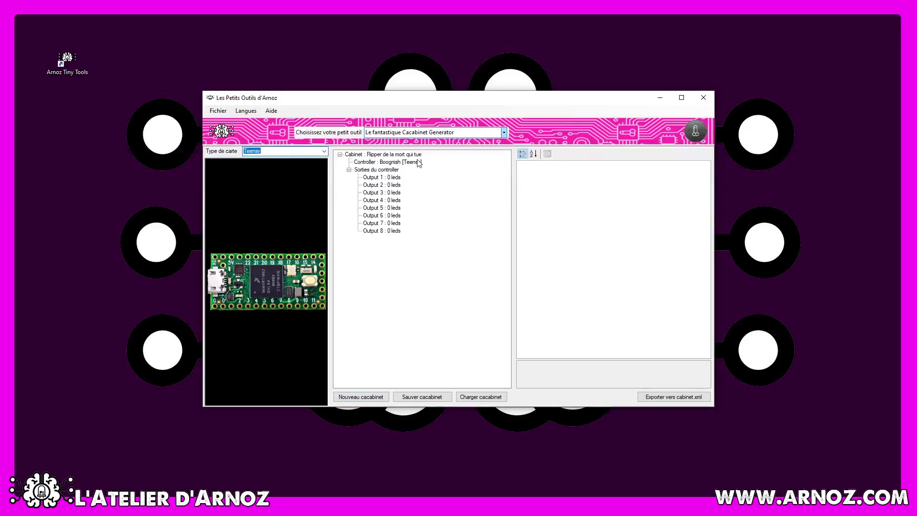
scroll(267, 152, up, 1)
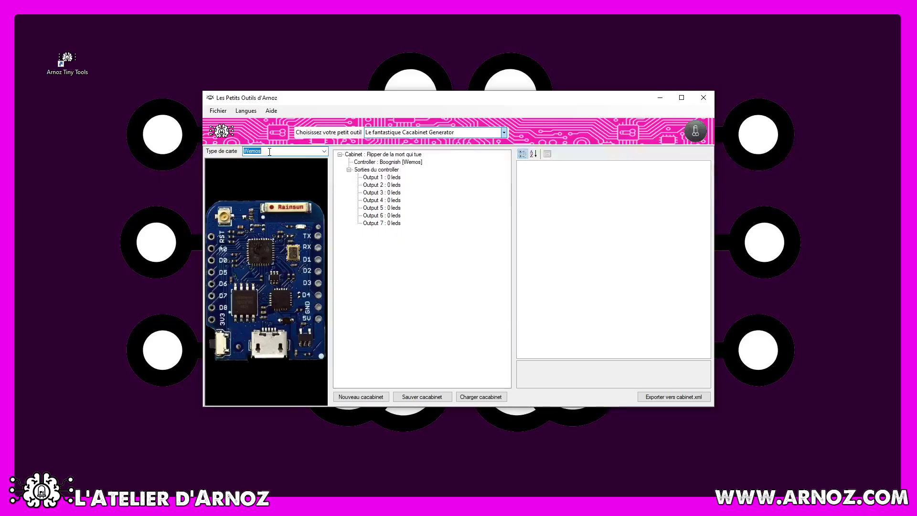
click(270, 152)
Step: Try a different name for the cabinet and restore it to "Flipper de la mort qui tue"
click(366, 155)
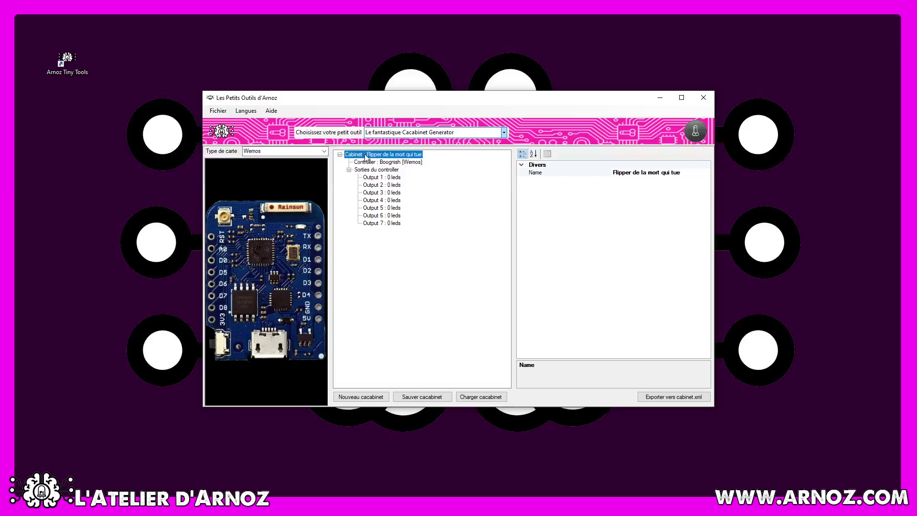
double_click(366, 155)
double_click(366, 155)
click(635, 172)
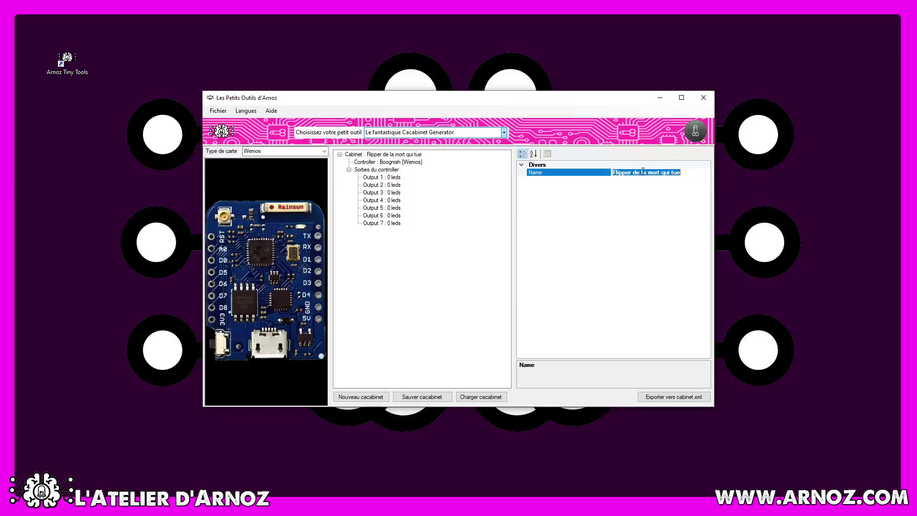
text(lef)
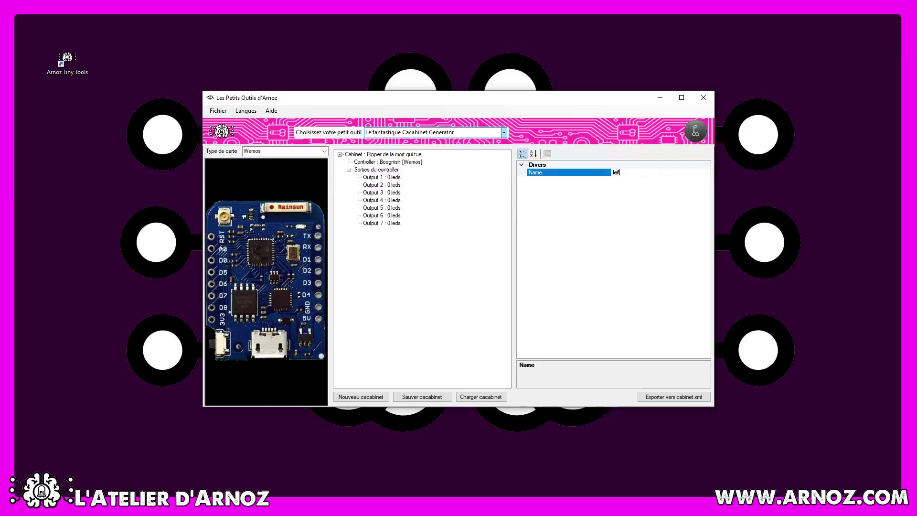
text(flipper à grosse loche de brac)
key(BackSpace)
key(BackSpace)
key(BackSpace)
key(BackSpace)
key(BackSpace)
key(BackSpace)
key(BackSpace)
key(BackSpace)
key(BackSpace)
key(BackSpace)
key(BackSpace)
key(BackSpace)
key(BackSpace)
key(BackSpace)
key(BackSpace)
key(BackSpace)
key(BackSpace)
key(BackSpace)
key(BackSpace)
key(BackSpace)
text(Pi)
key(BackSpace)
key(BackSpace)
text(Flipper de la mort qui tue)
click(601, 177)
Step: Set the Wemos controller's ComPortName to COM7
click(403, 163)
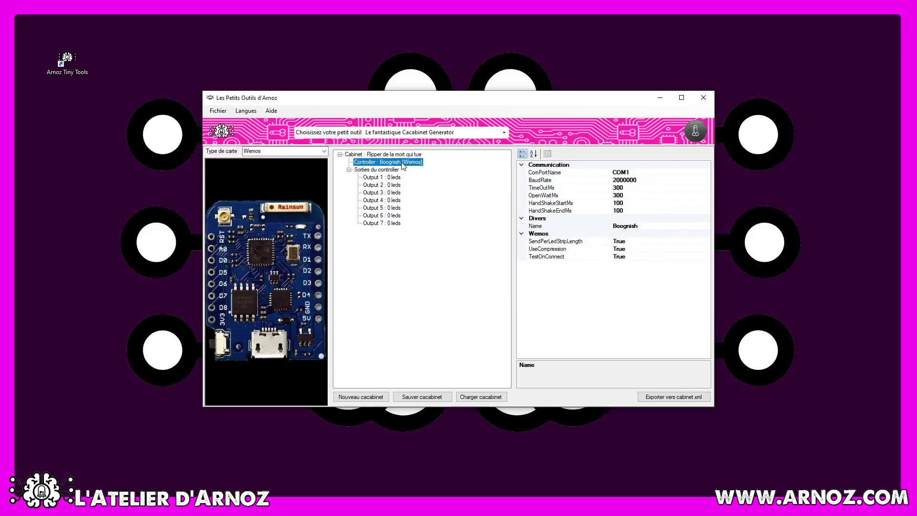
click(655, 174)
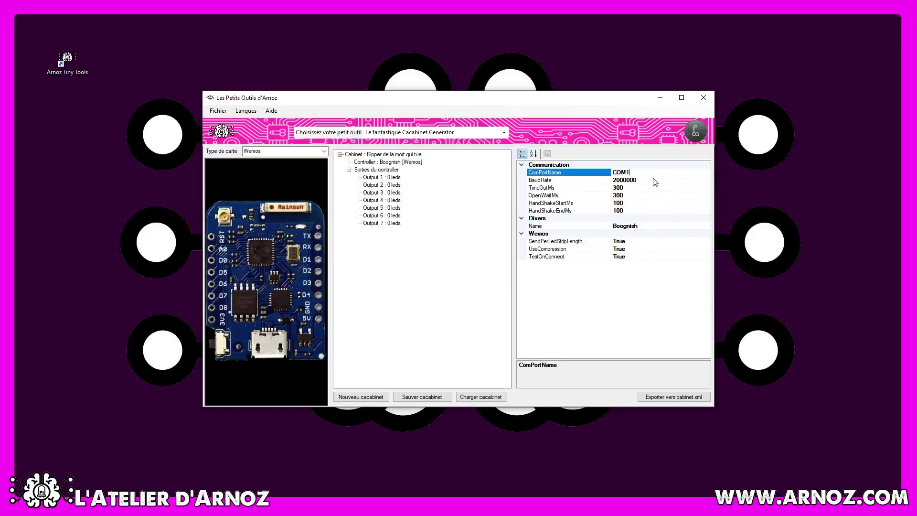
key(BackSpace)
text(7)
click(659, 182)
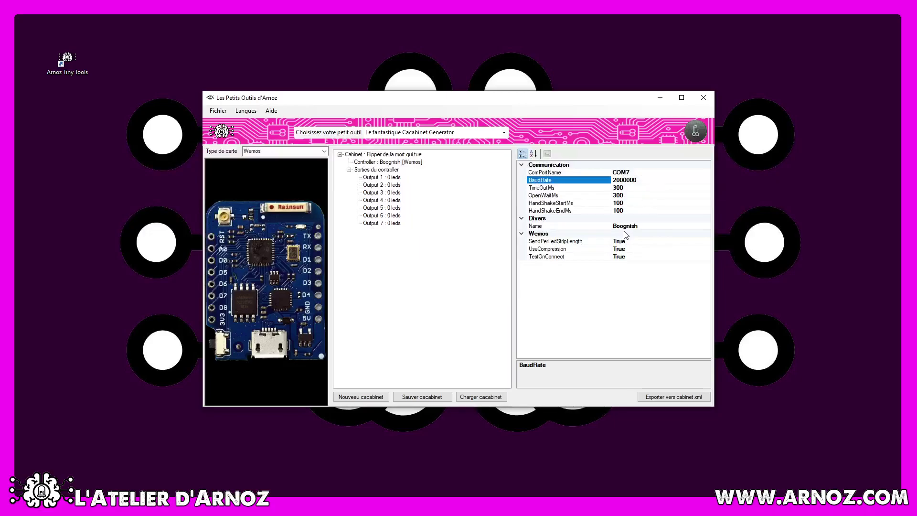
Step: Try a TimeOutMs of 600 for the Wemos controller and restore it to 300
click(629, 187)
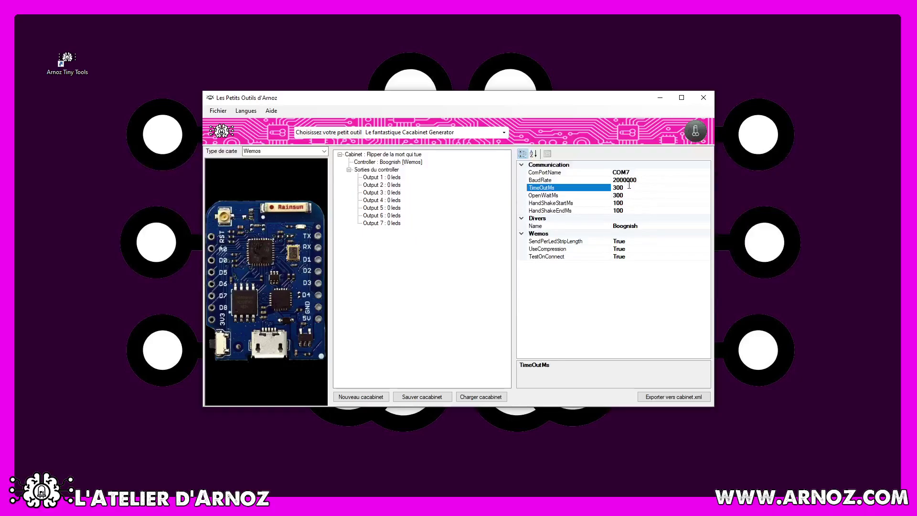
text(600)
key(BackSpace)
key(BackSpace)
key(BackSpace)
text(300)
click(642, 226)
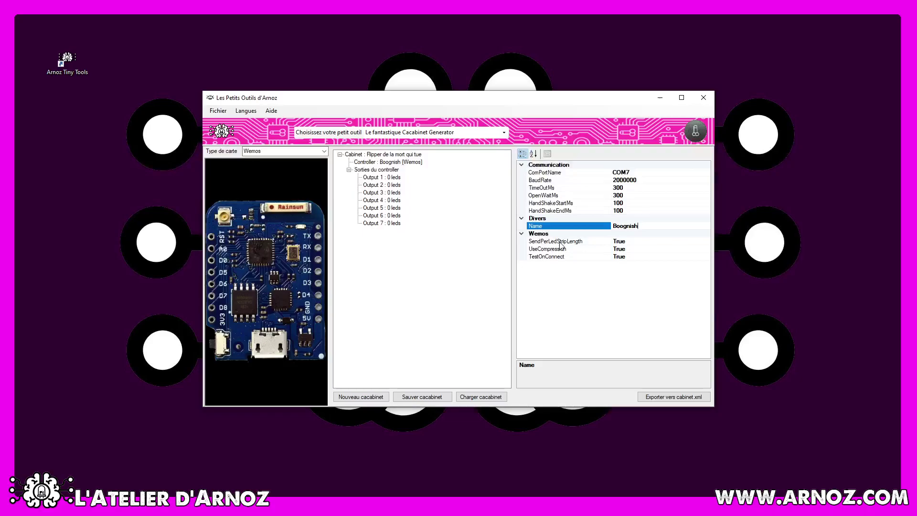
Step: Inspect the Wemos controller's SendPerLedStripLength and UseCompression settings
click(628, 242)
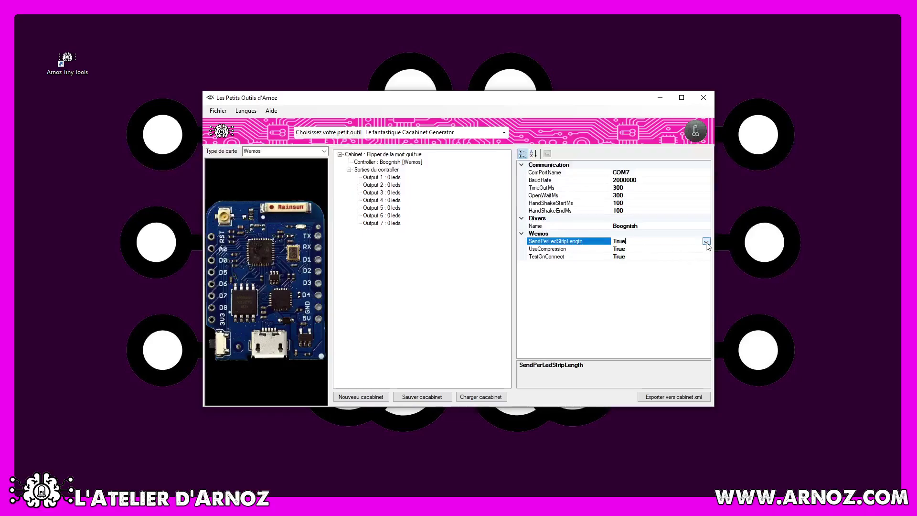
click(706, 242)
click(706, 242)
click(692, 250)
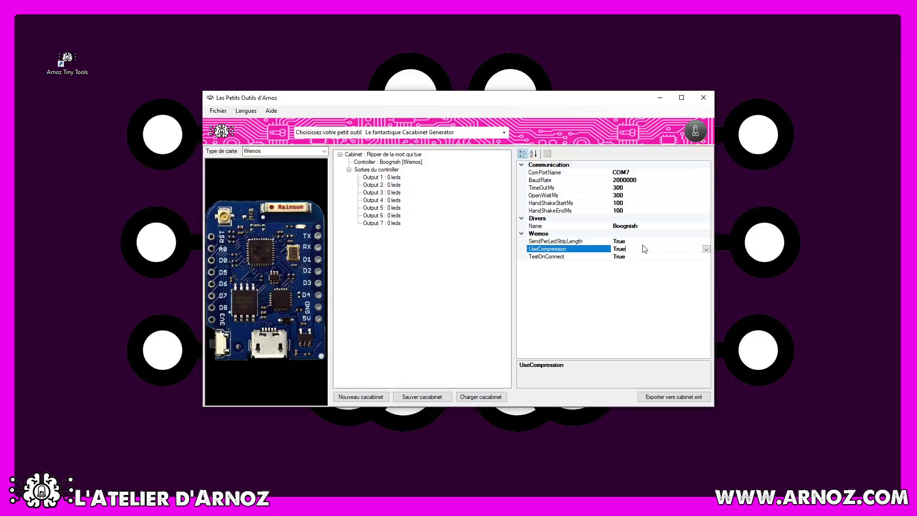
Step: Switch the Wemos controller's TestOnConnect setting to False and back to True
click(570, 257)
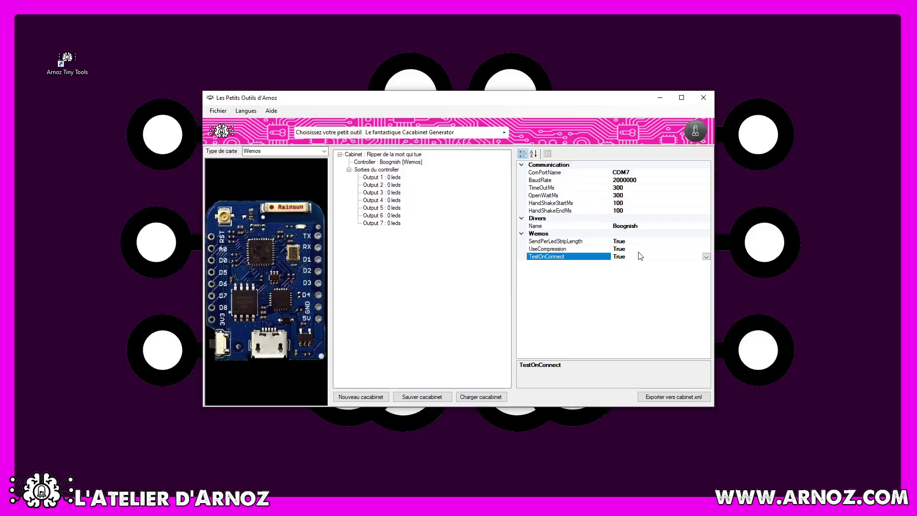
click(707, 257)
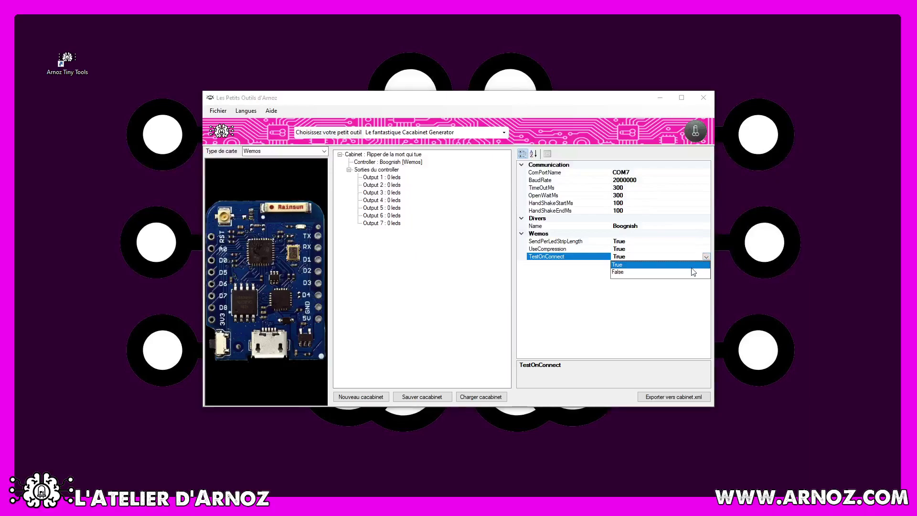
click(688, 272)
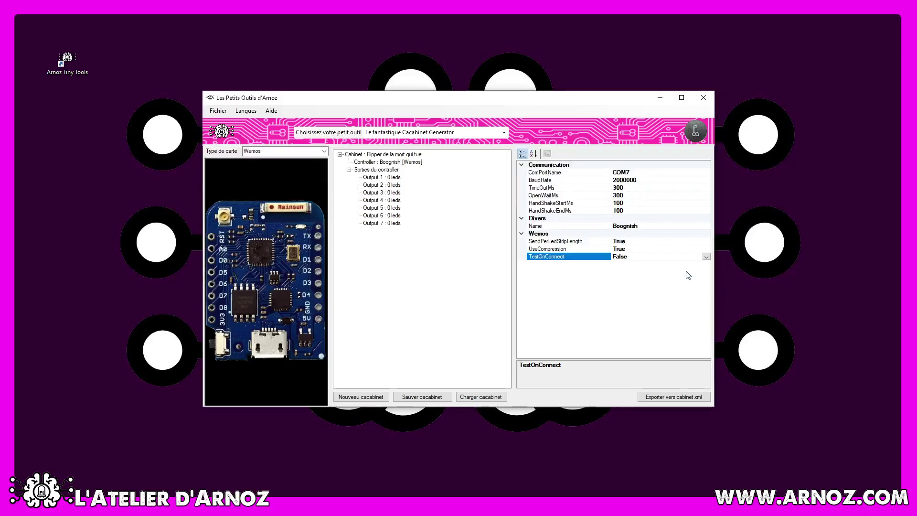
click(706, 257)
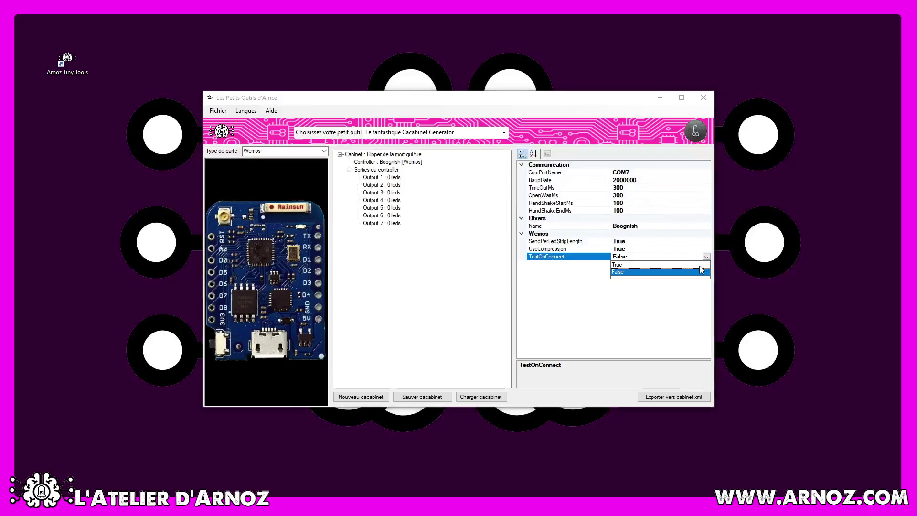
key(Up)
key(Return)
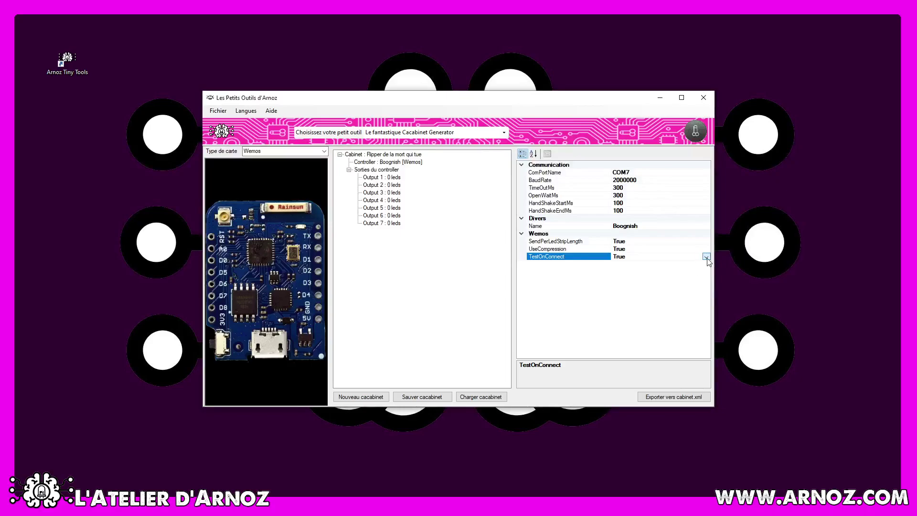
click(706, 256)
click(692, 281)
Step: Switch the board type to Teensy, examine its controller's communication settings and name, and return to Wemos
click(295, 152)
scroll(293, 152, down, 1)
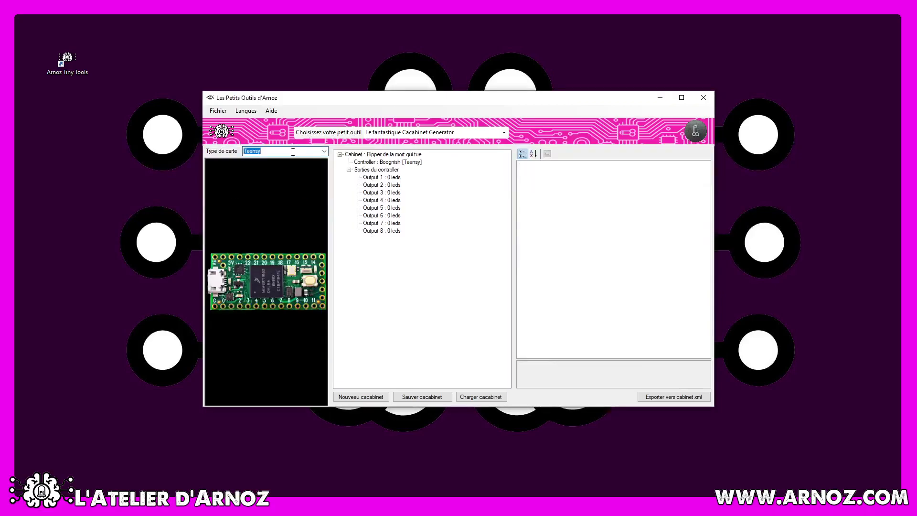
click(413, 156)
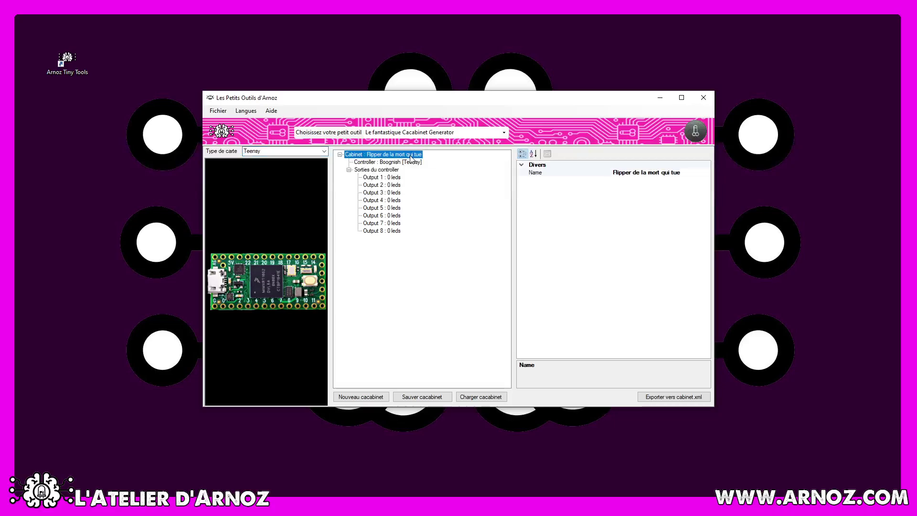
click(413, 163)
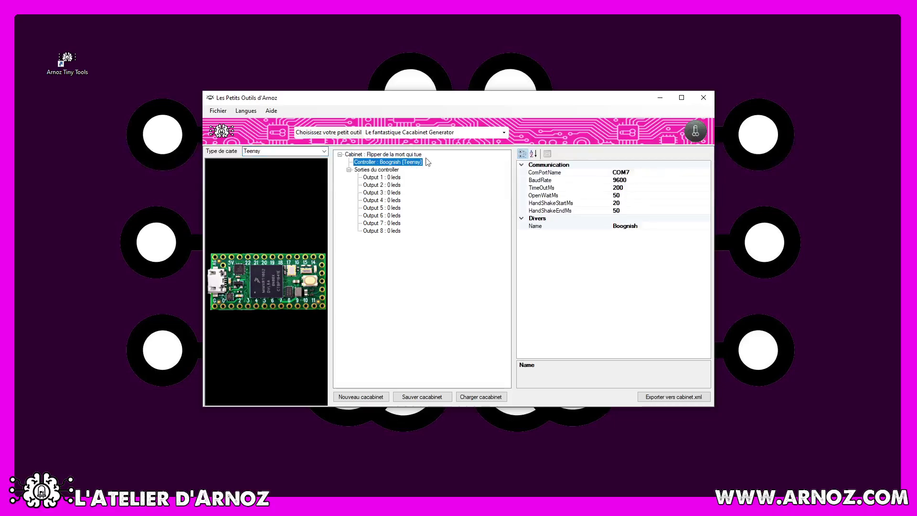
click(654, 173)
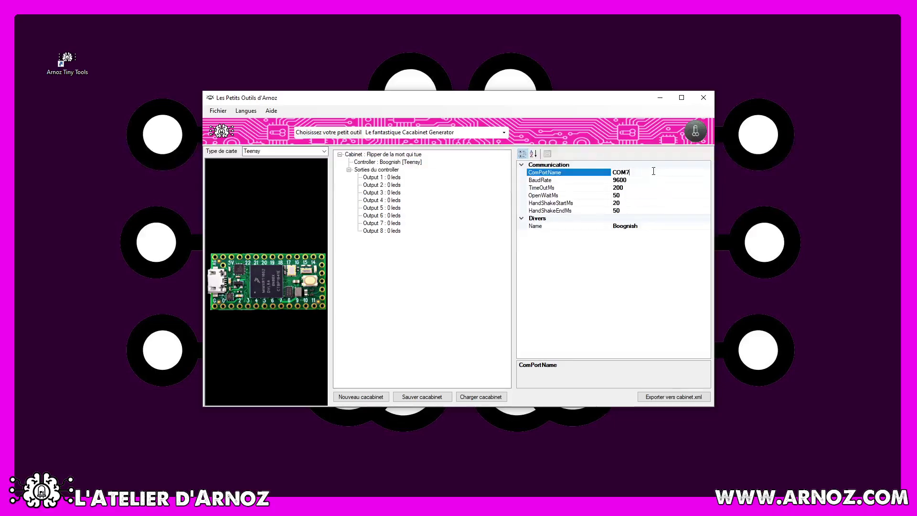
click(640, 180)
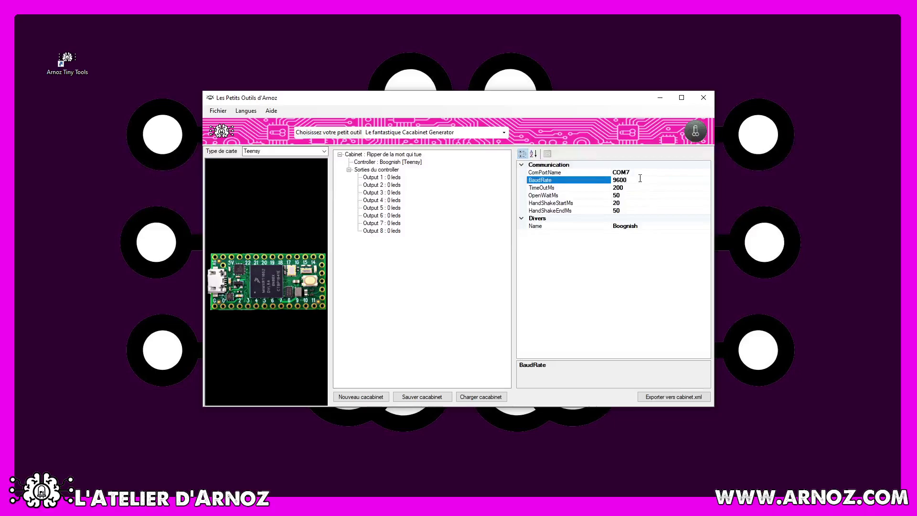
click(642, 188)
click(636, 196)
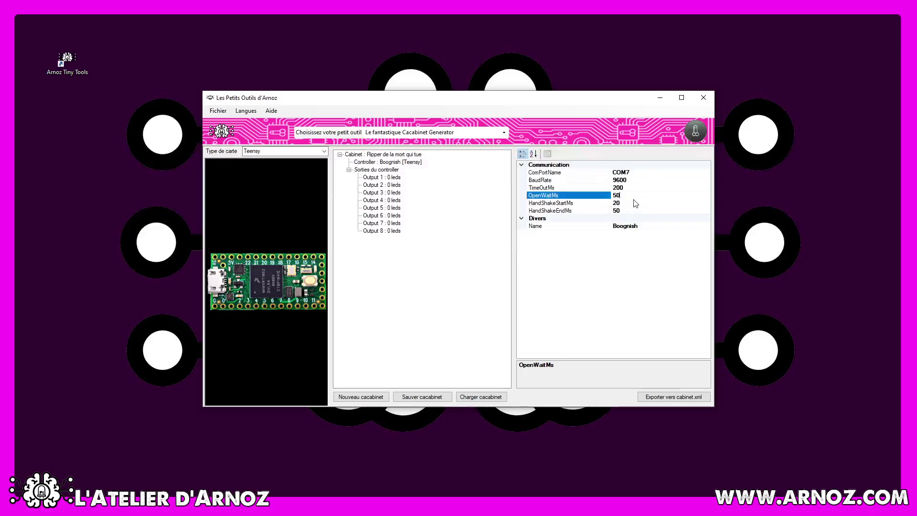
click(634, 227)
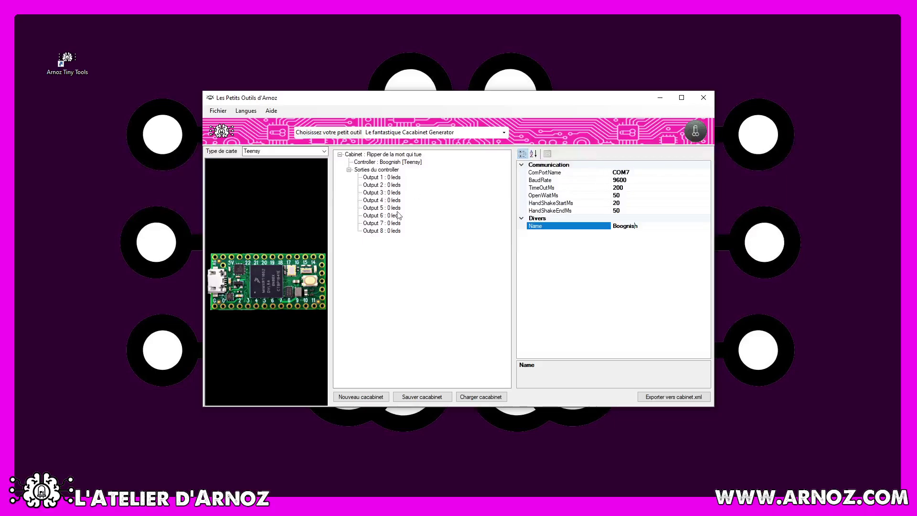
double_click(271, 150)
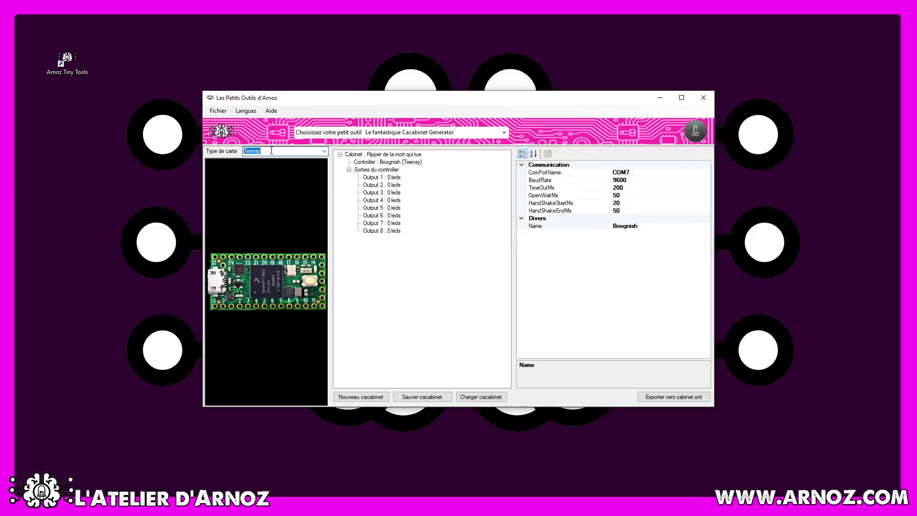
key(Down)
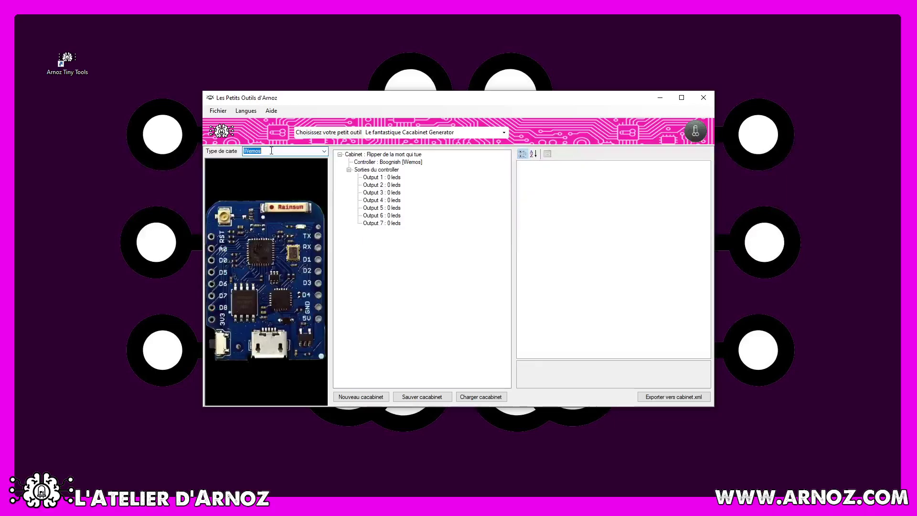
Step: Set the board type to Teensy and select the controller's outputs group
click(399, 163)
click(380, 170)
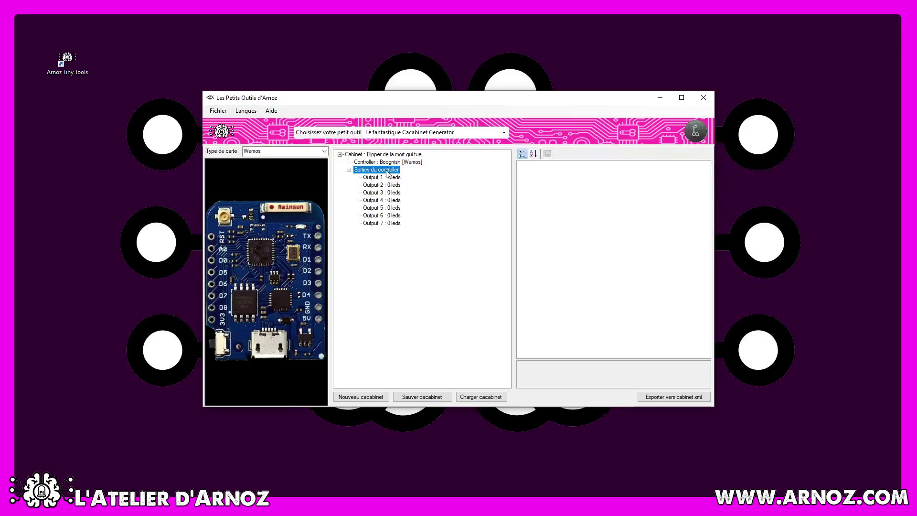
click(324, 151)
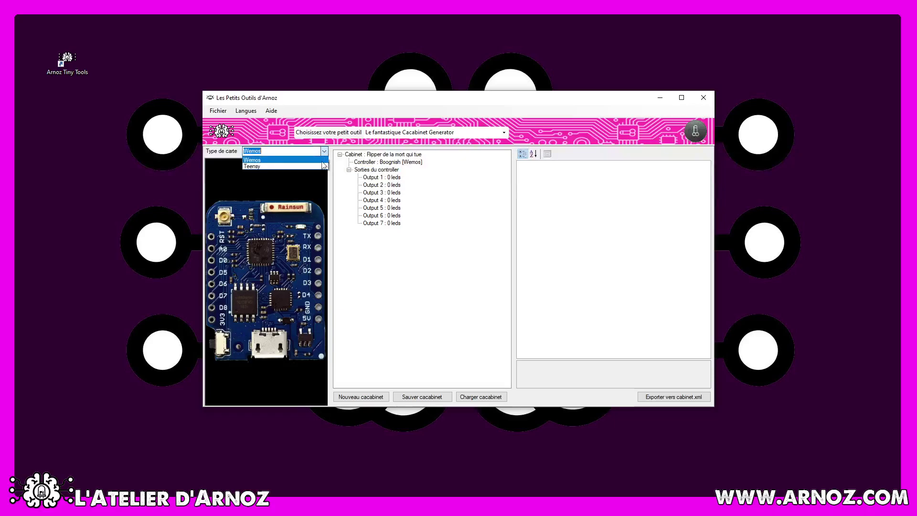
click(323, 165)
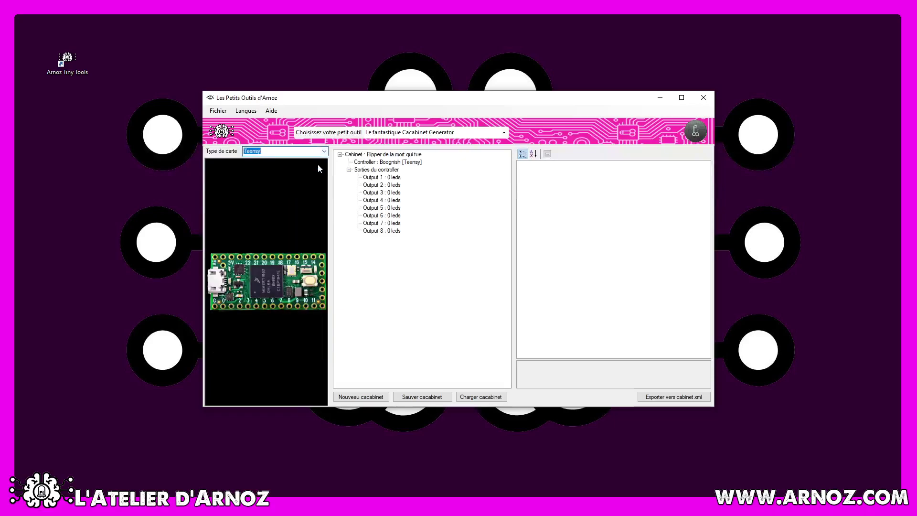
click(363, 172)
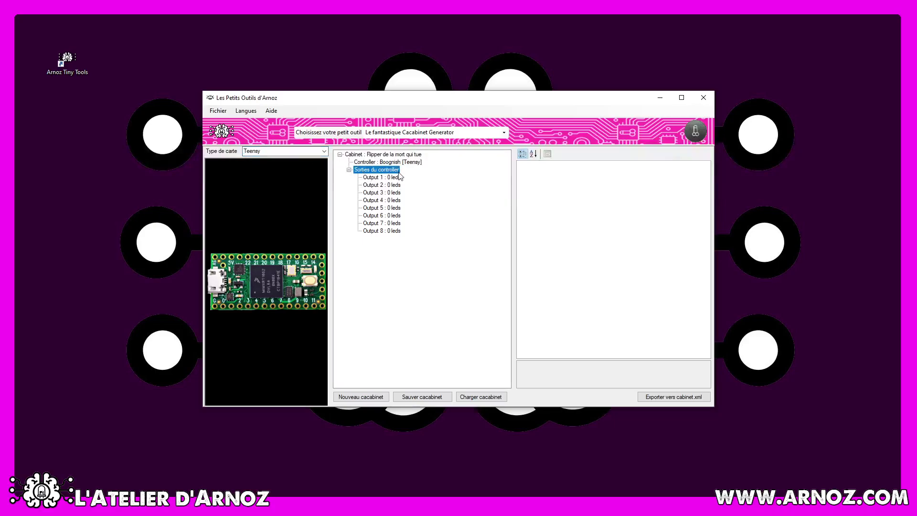
Step: Examine the actions available on the Teensy controller's individual outputs
right_click(386, 177)
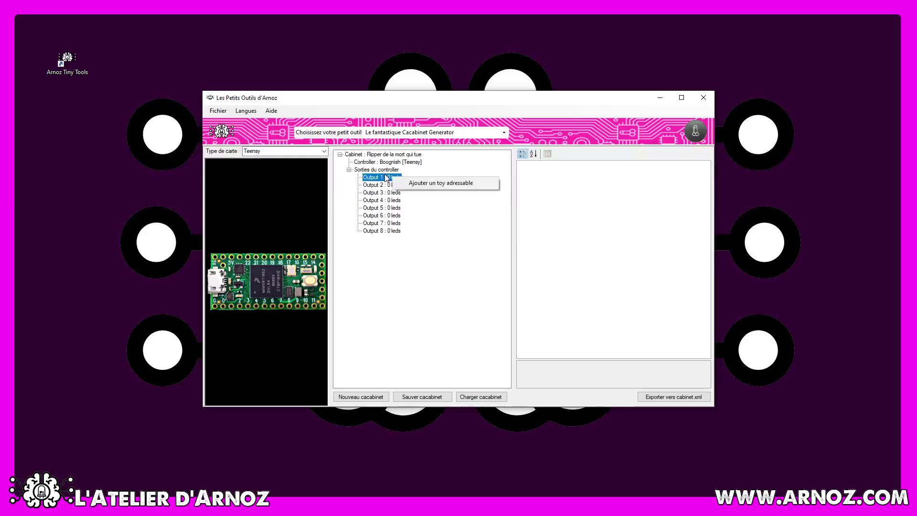
right_click(375, 186)
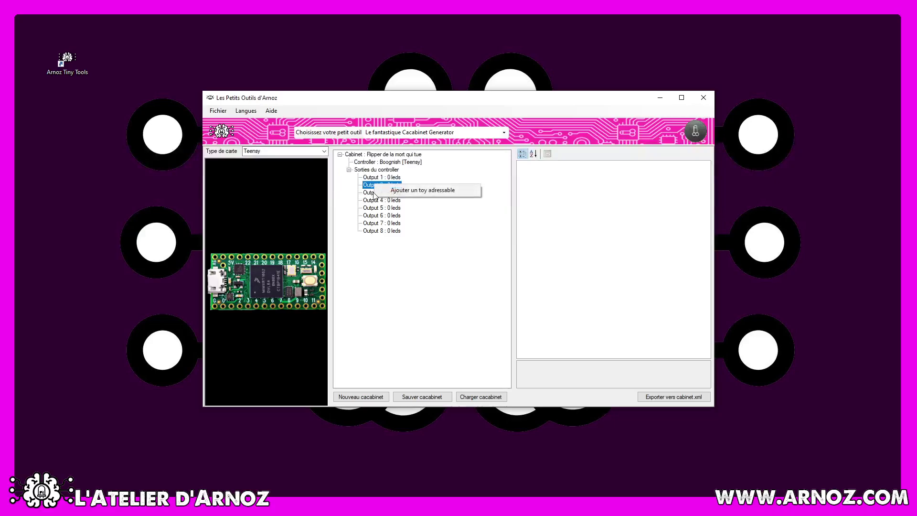
right_click(371, 193)
right_click(369, 201)
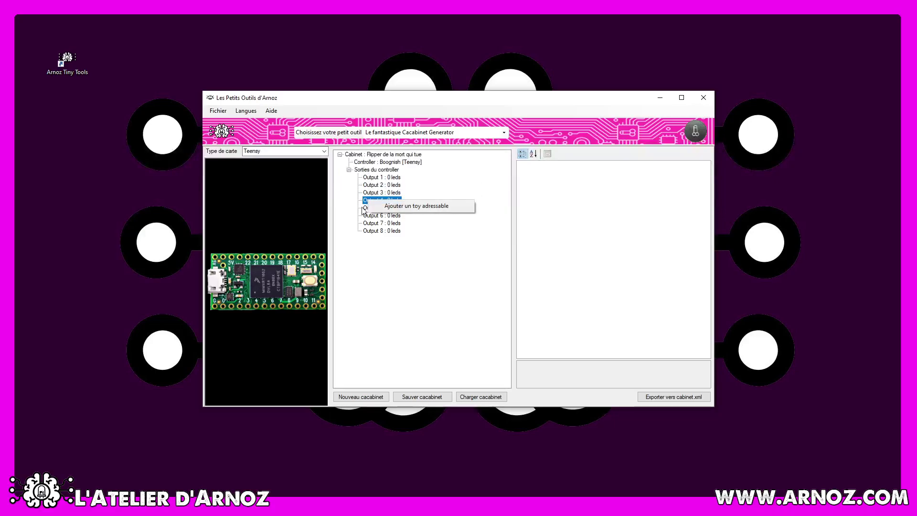
right_click(370, 208)
right_click(371, 224)
right_click(372, 232)
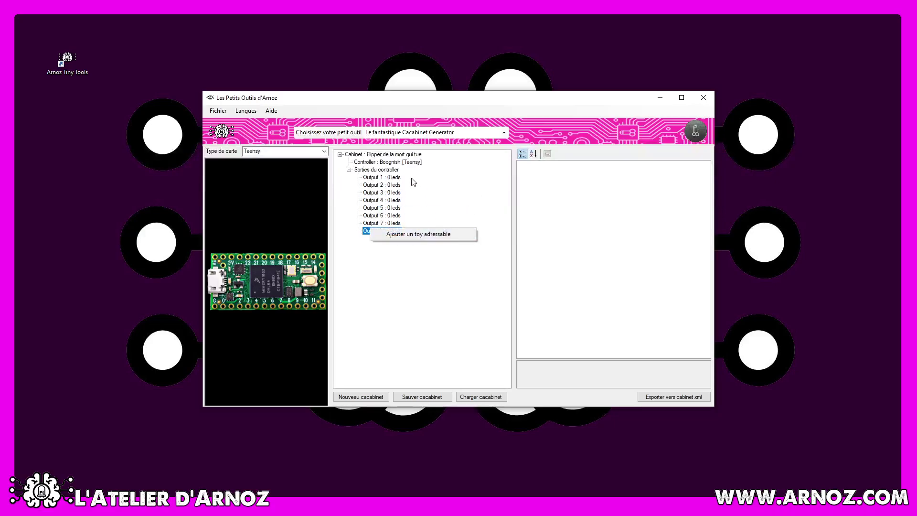
Step: Add an addressable toy to Output 1 and set its Width to 1 and Height to 50
right_click(382, 178)
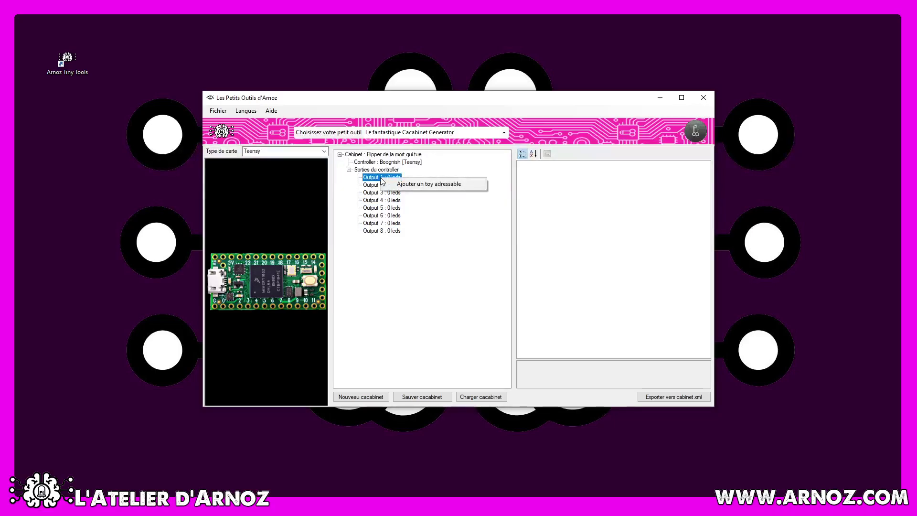
click(407, 186)
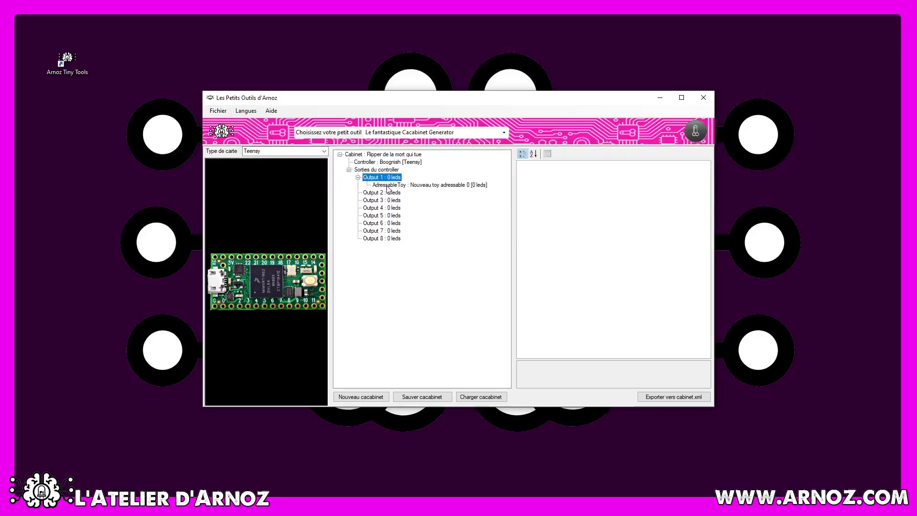
right_click(426, 186)
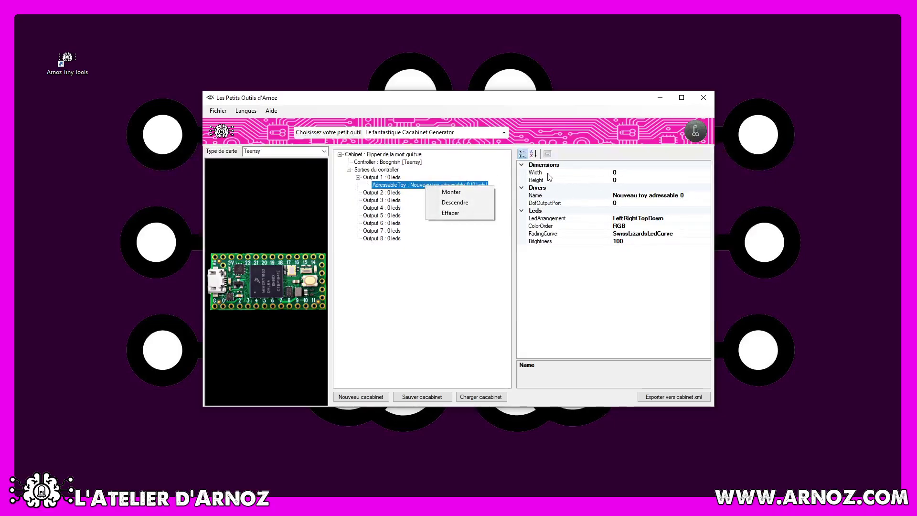
click(617, 172)
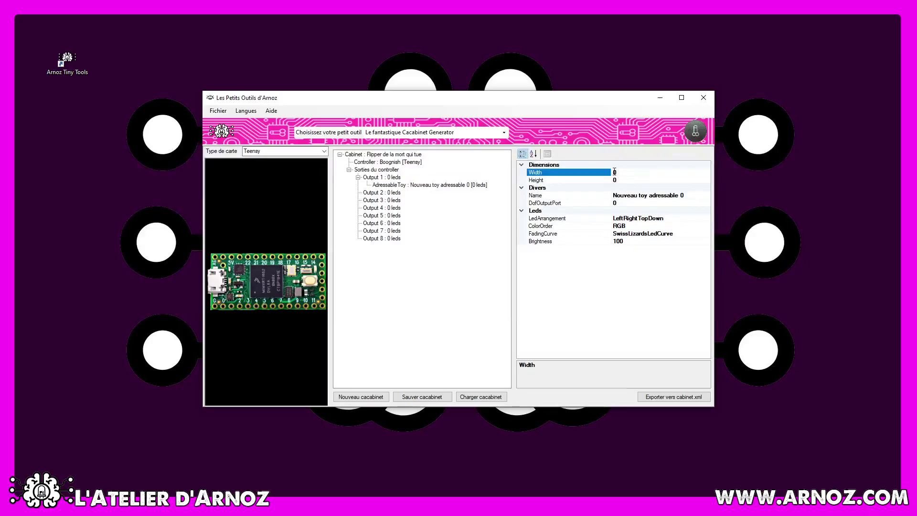
double_click(614, 172)
text(1)
click(629, 180)
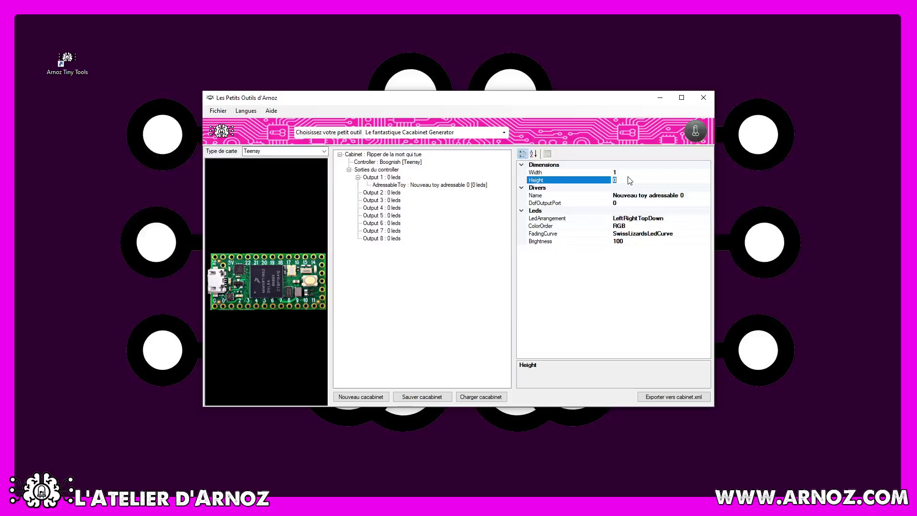
text(50)
key(Return)
Step: Rename the addressable toy on Output 1 as "Side LEFT"
click(638, 197)
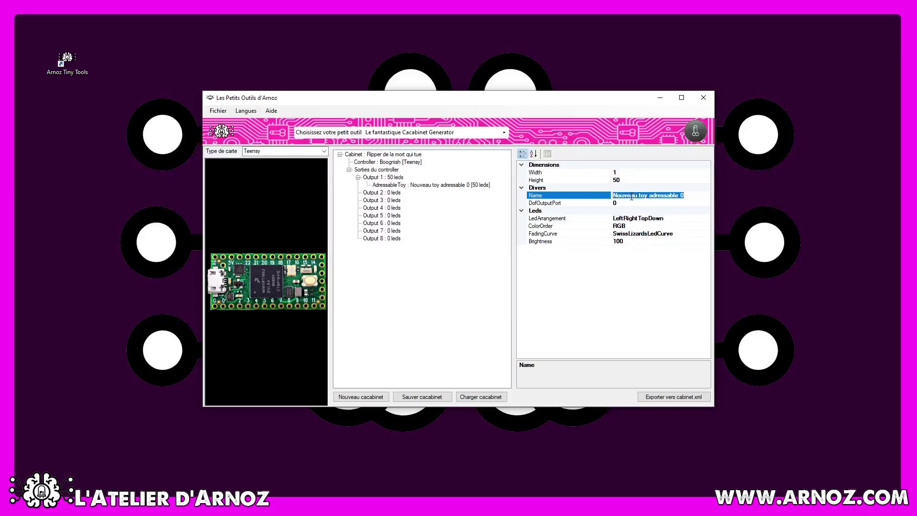
text(Side LEF)
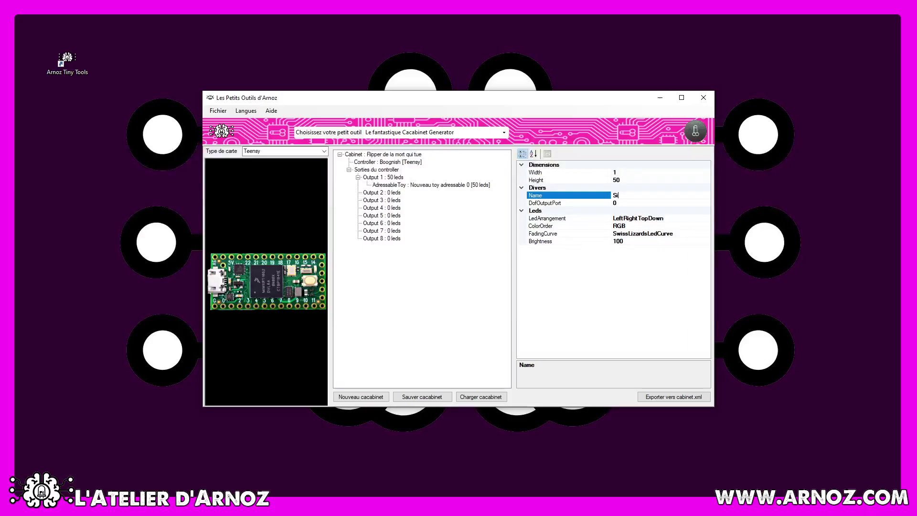
text(T)
key(Tab)
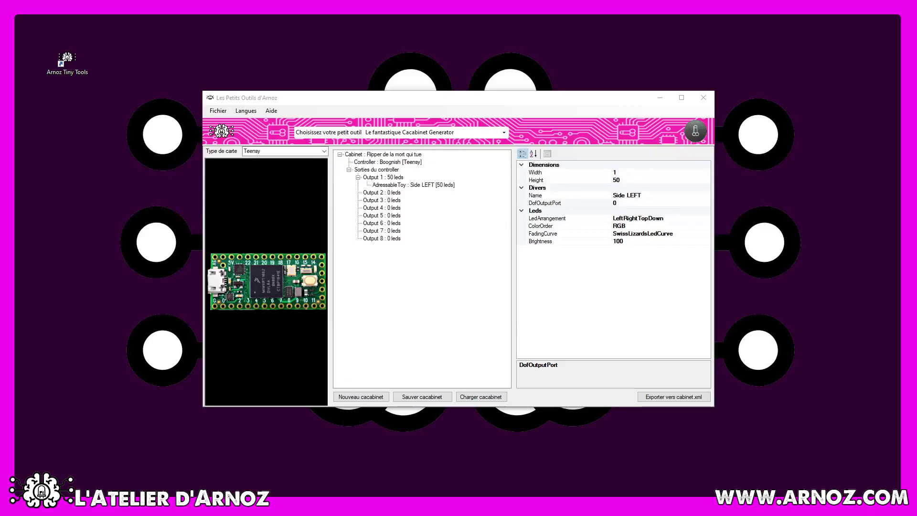
Step: Consult the port assignments in DOF Config Tool and set the Side LEFT toy's DofOutputPort to 1
drag(0, 153, 267, 100)
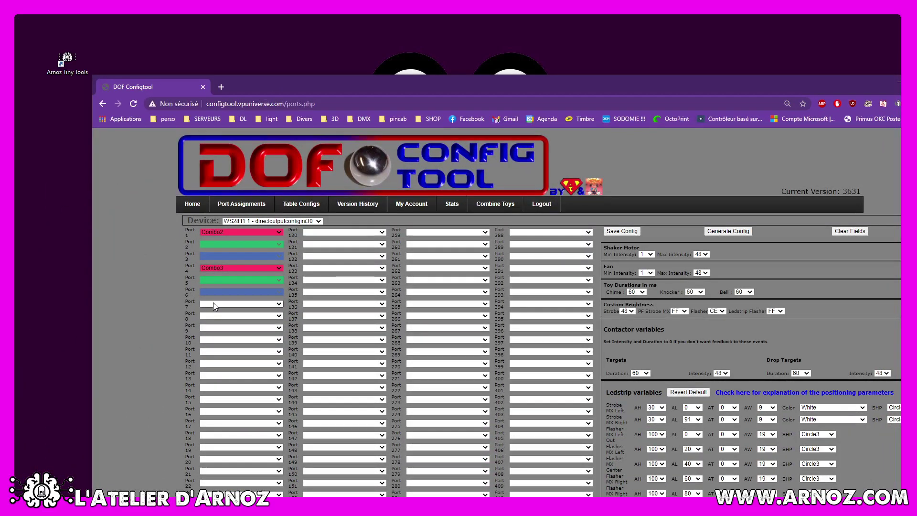
drag(849, 86, 253, 257)
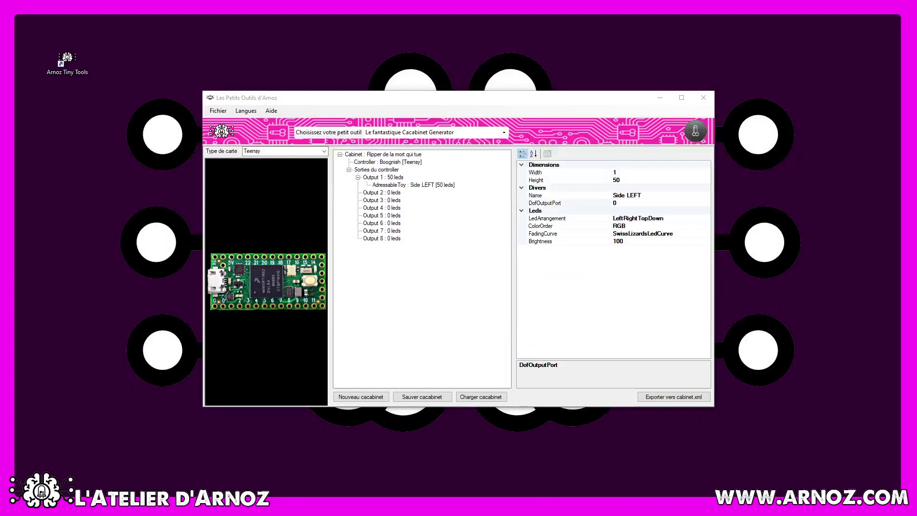
click(644, 205)
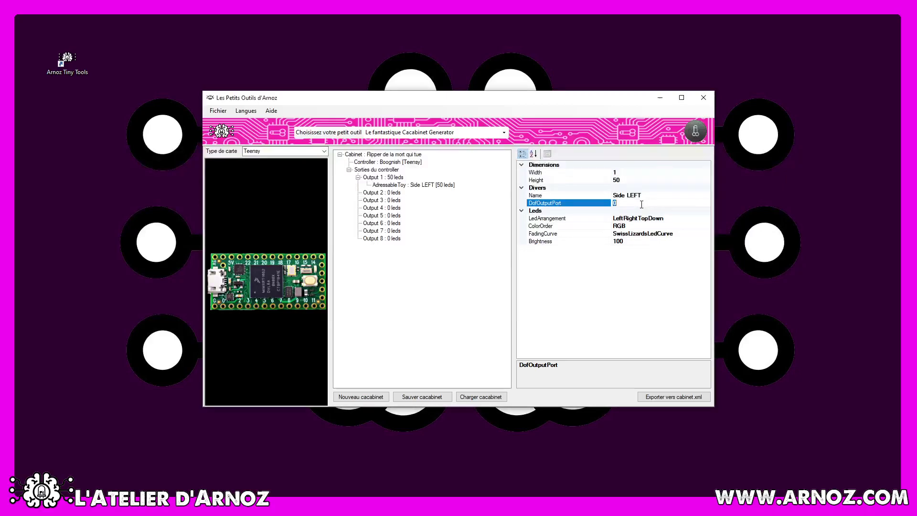
text(1)
Step: Open the Cacabinet Generator's LED arrangement help chart, enlarge its window, and examine the strip direction options
click(655, 219)
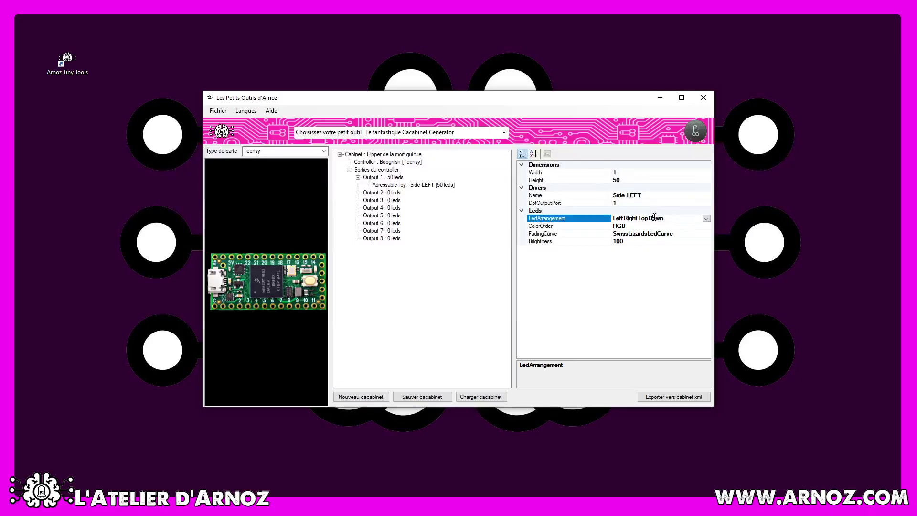
click(707, 217)
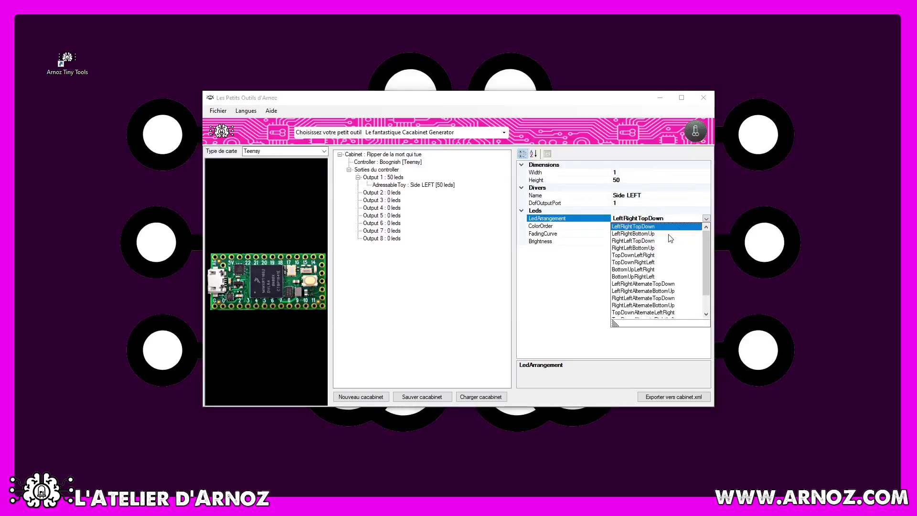
click(273, 111)
click(271, 111)
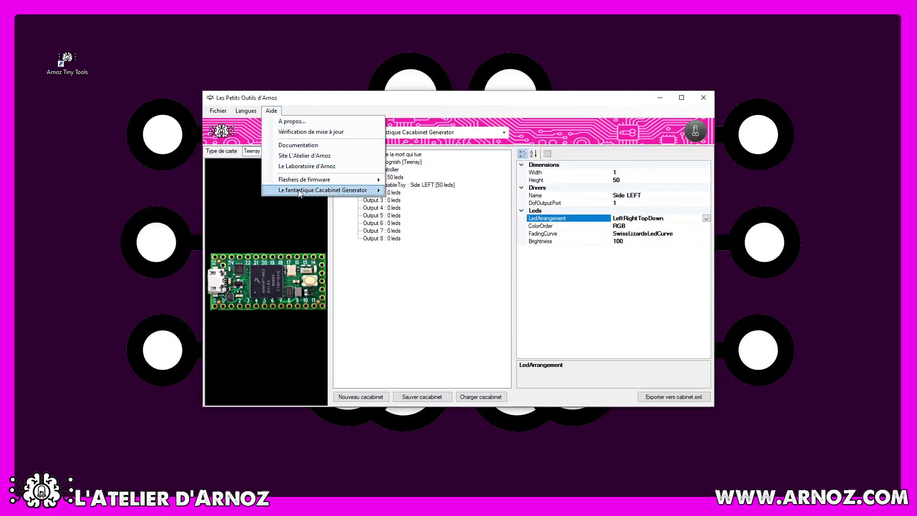
mouse_move(300, 193)
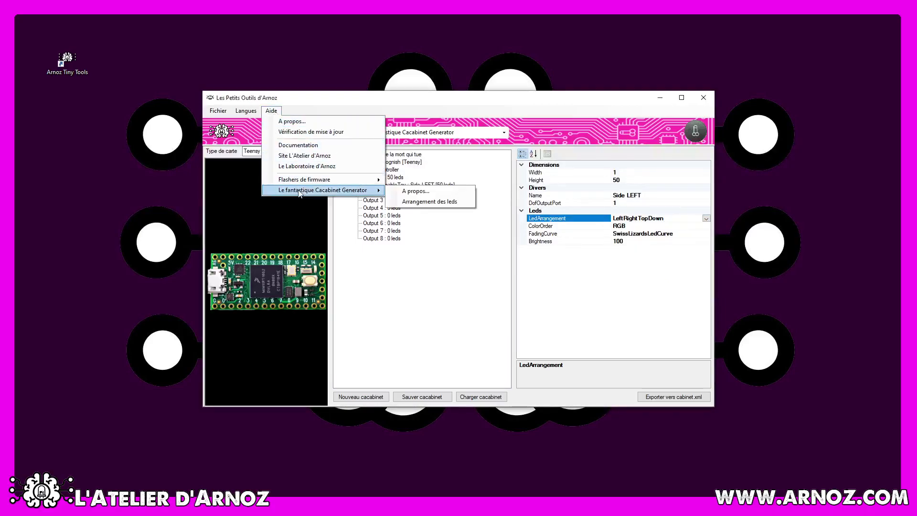
click(419, 202)
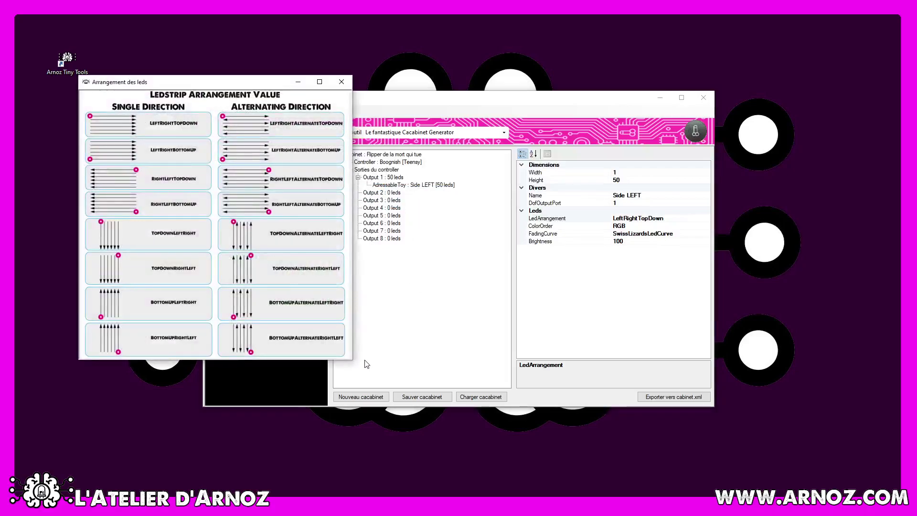
drag(352, 330, 841, 311)
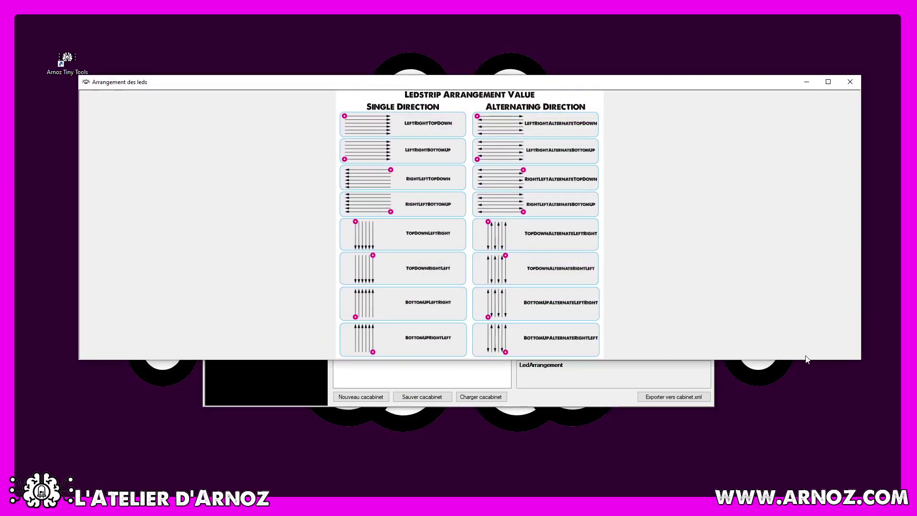
drag(807, 360, 764, 459)
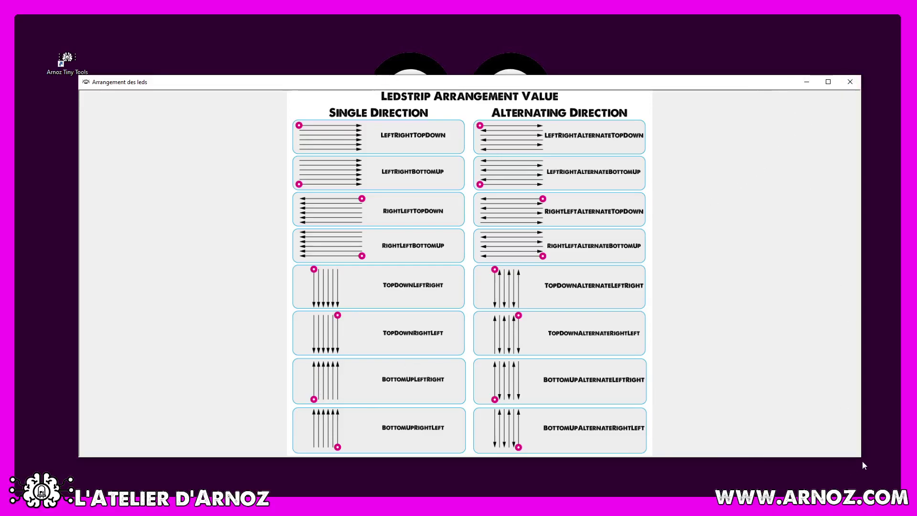
drag(861, 456, 567, 432)
Step: Minimize the arrangement chart and set the Side LEFT toy's LedArrangement to BottomUpLeftRight
click(664, 317)
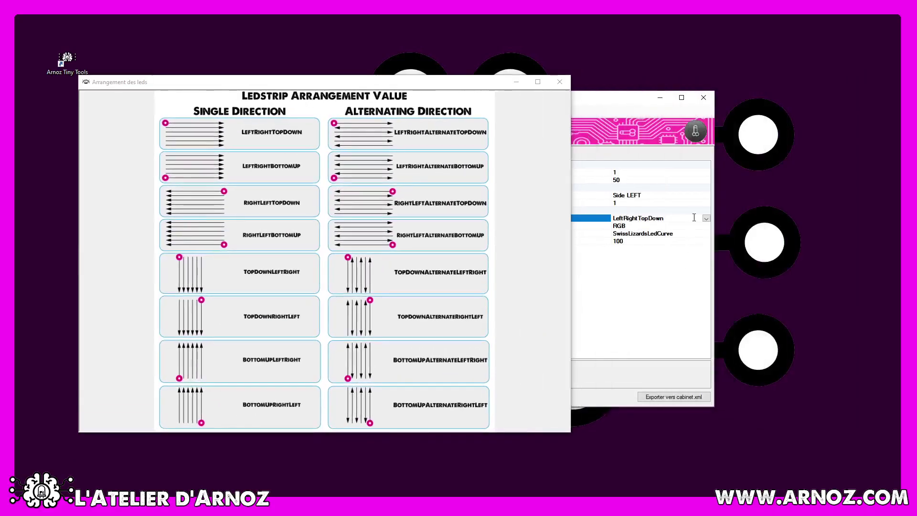
click(515, 86)
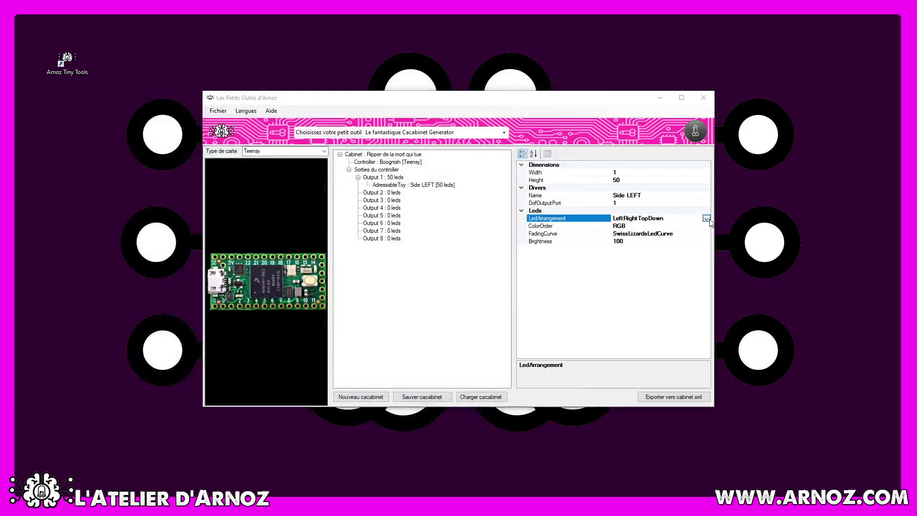
click(706, 218)
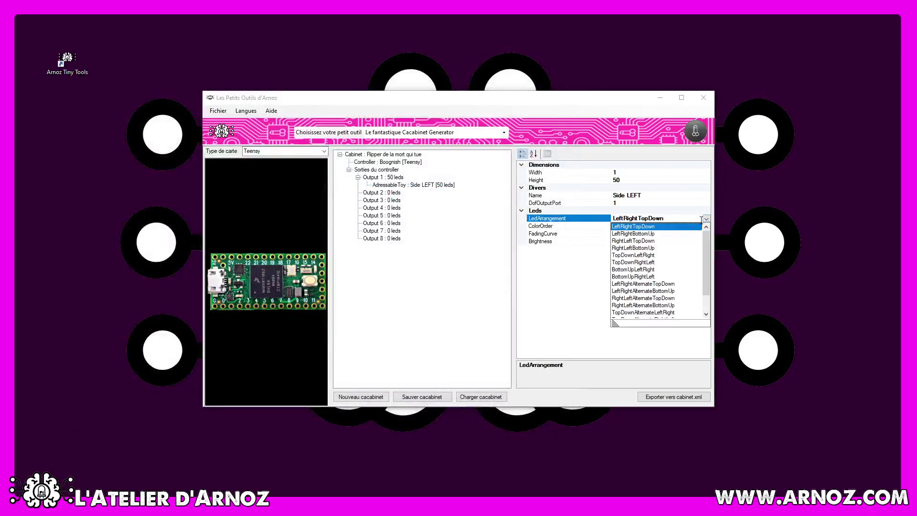
click(634, 270)
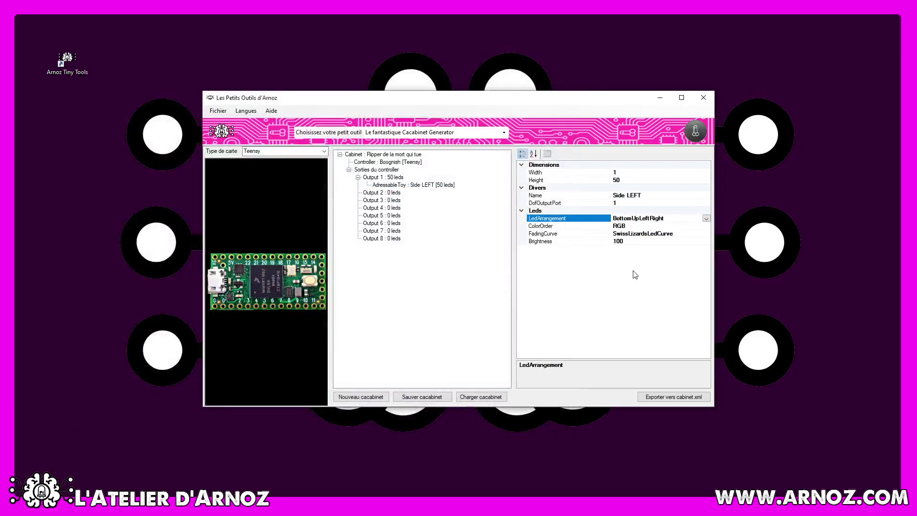
Step: Try the RBG and BRG color orders for the Side LEFT toy and restore RGB
double_click(640, 227)
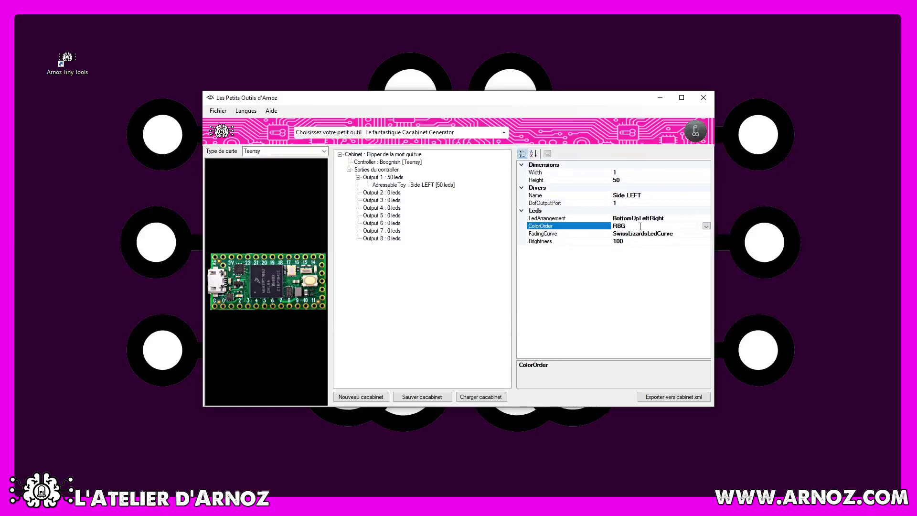
click(706, 226)
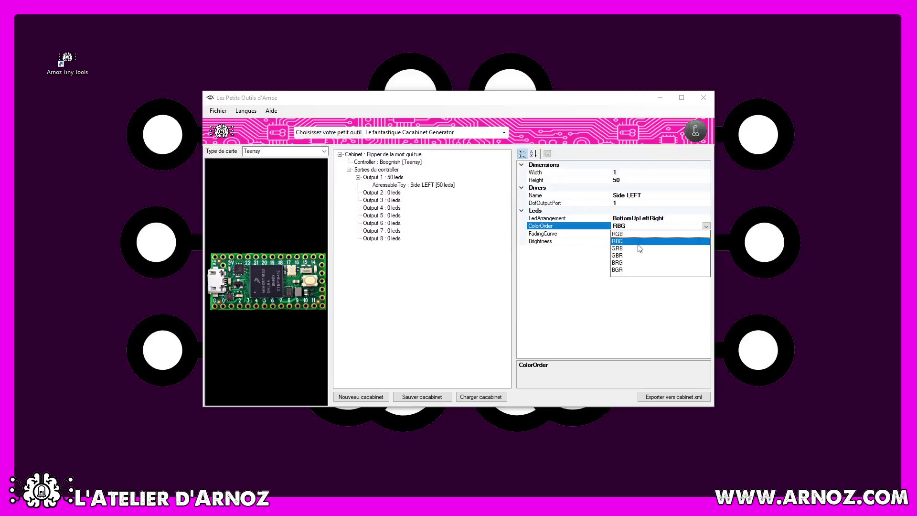
click(626, 263)
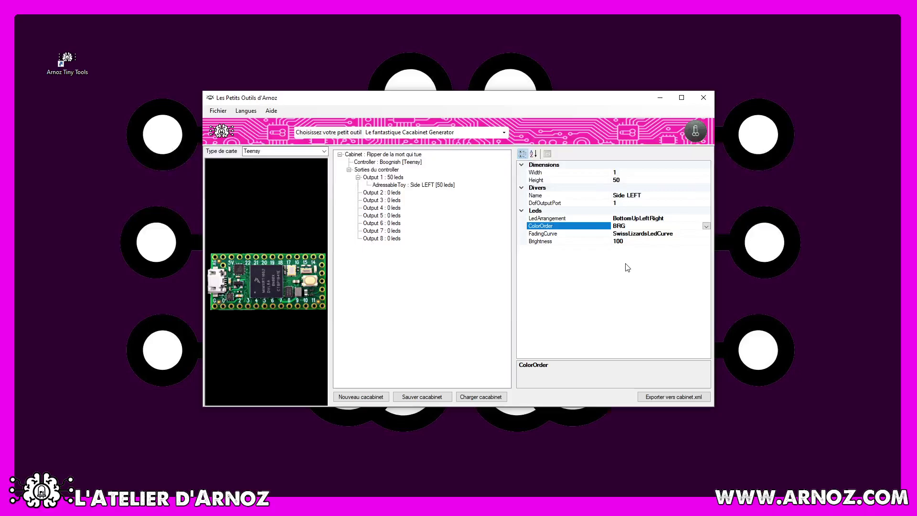
click(707, 225)
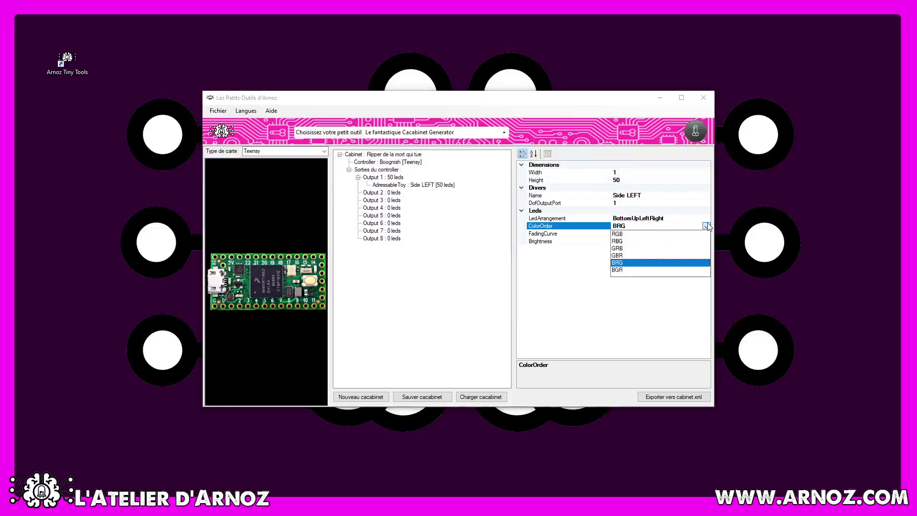
click(681, 233)
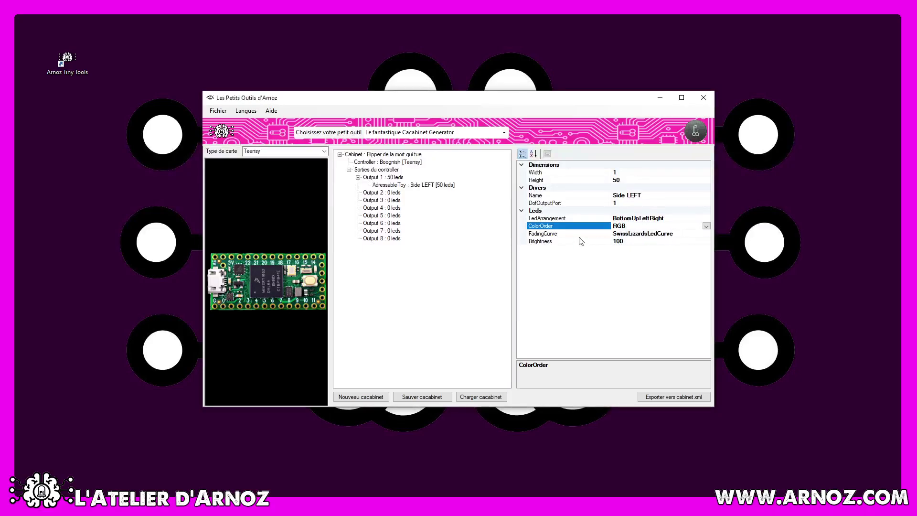
Step: Review the fading curve options for the Side LEFT toy and select SwissLizardsLedCurve
click(691, 233)
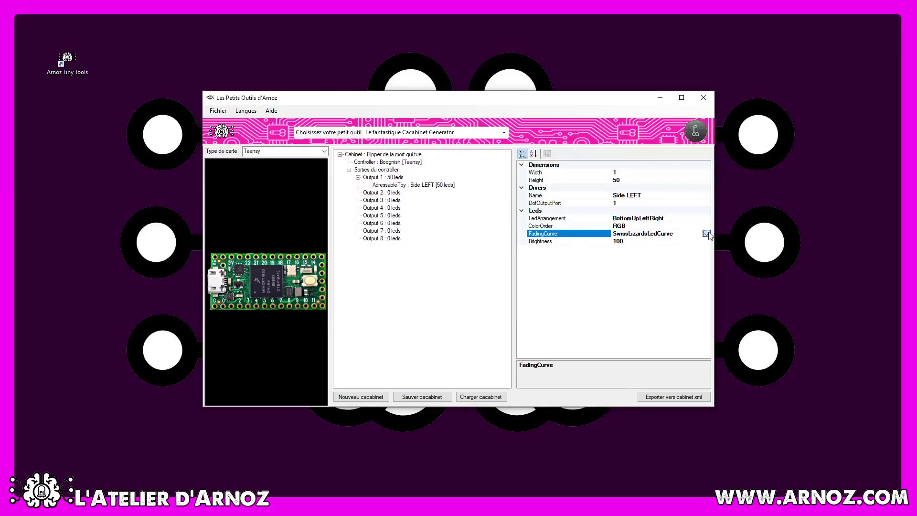
click(707, 234)
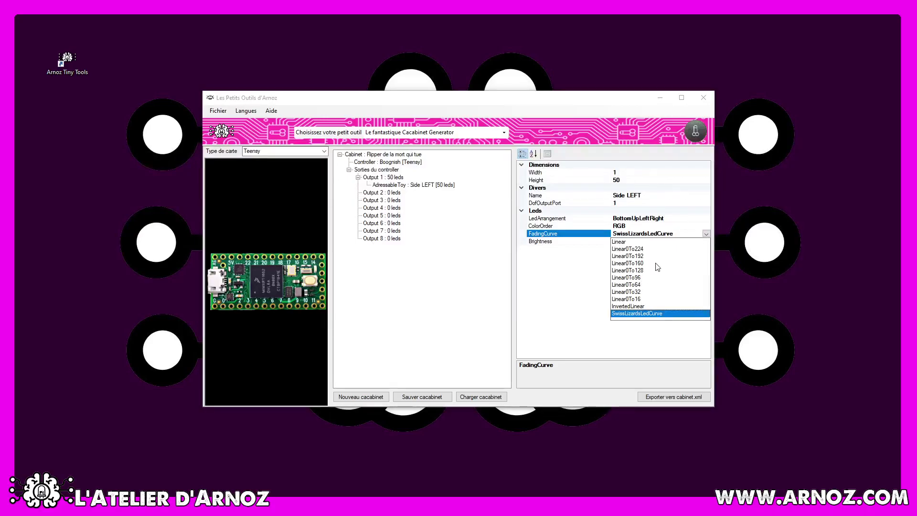
click(645, 314)
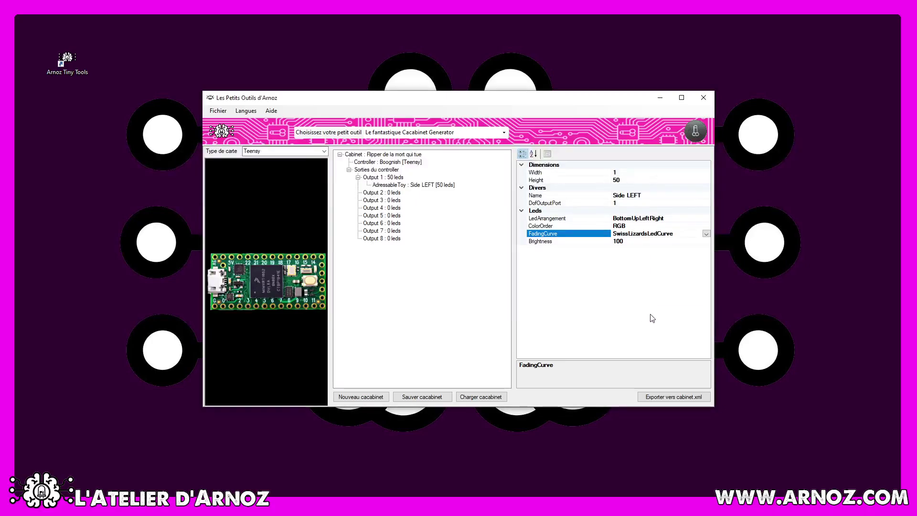
Step: Try editing the Side LEFT toy's Brightness value and leave it at 100
click(654, 244)
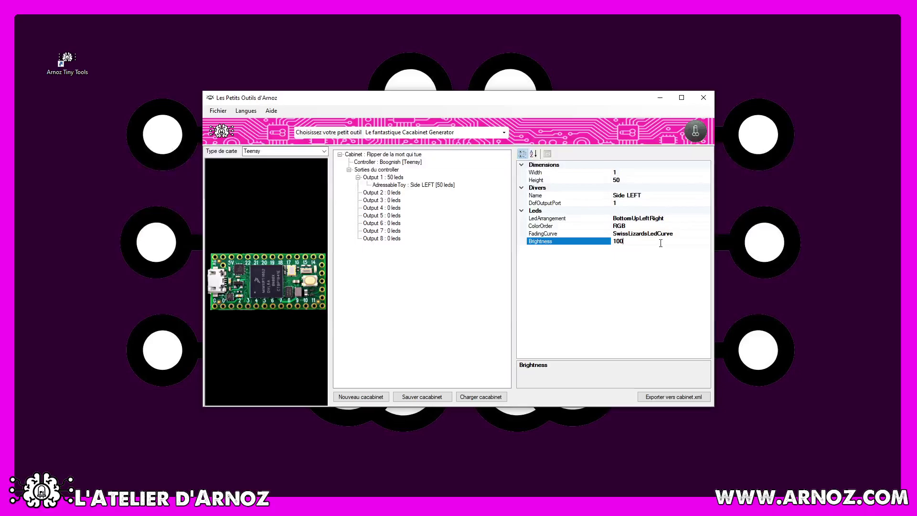
key(BackSpace)
key(BackSpace)
key(BackSpace)
key(BackSpace)
key(Return)
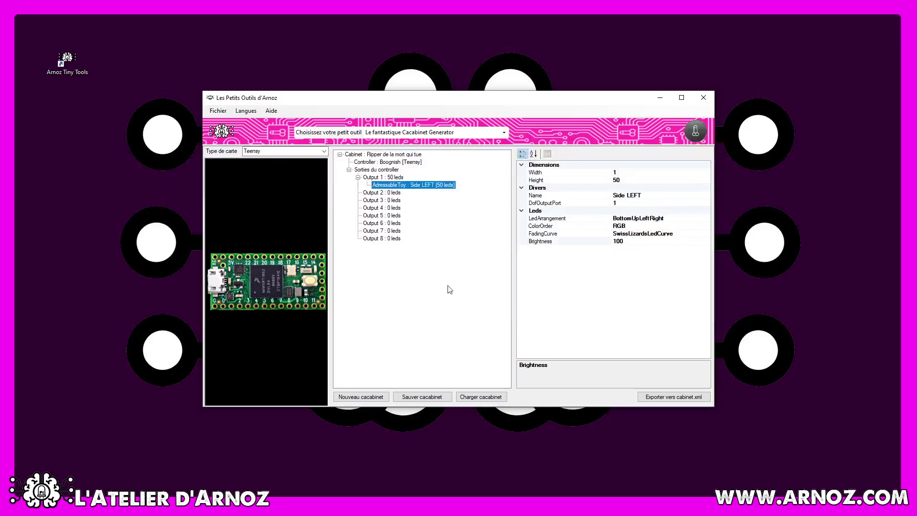
Step: Add a second addressable toy to Output 1 and set its Width to 50 and Height to 8
click(395, 179)
right_click(395, 178)
click(420, 184)
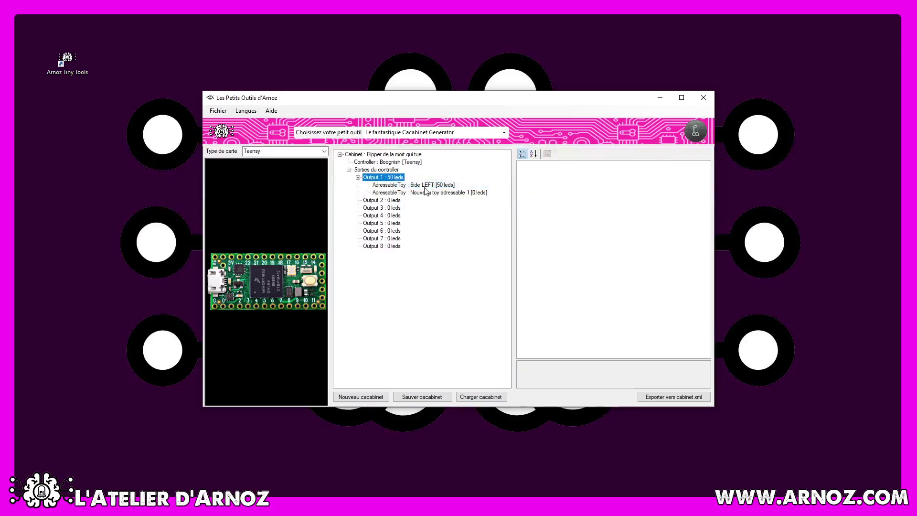
click(424, 193)
right_click(424, 193)
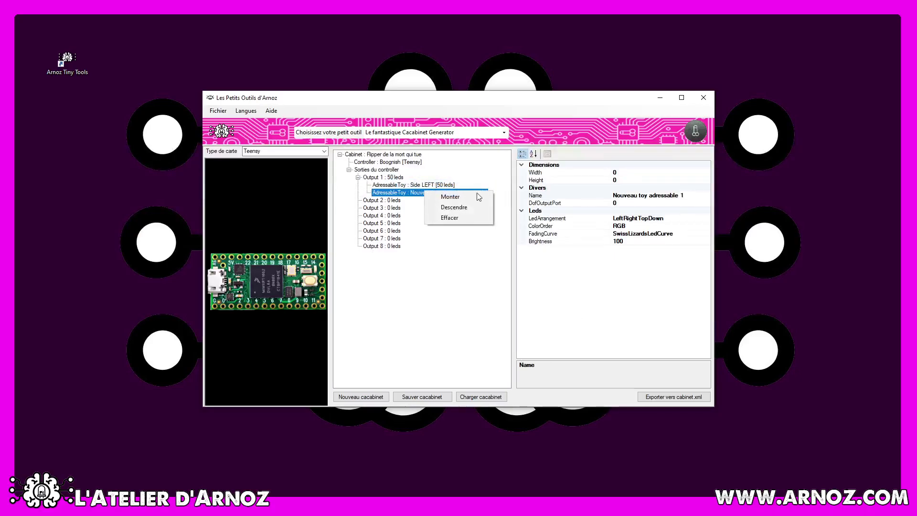
click(641, 174)
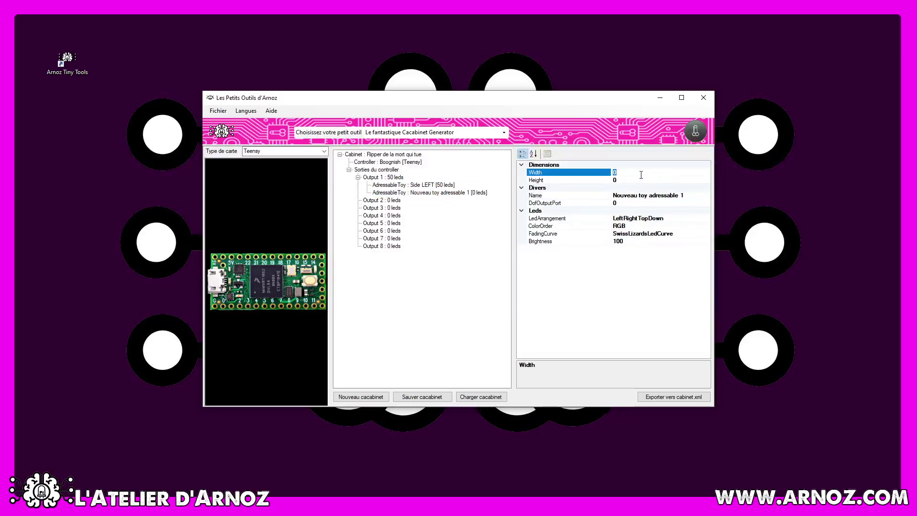
text(50)
click(633, 180)
key(BackSpace)
text(8)
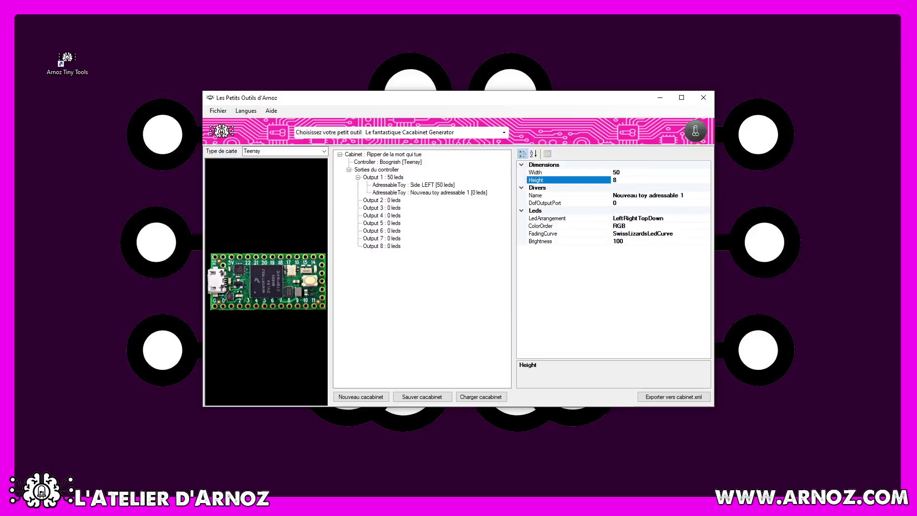
Step: Name the second addressable toy bACKBOARD and set its DofOutputPort to 4
click(640, 195)
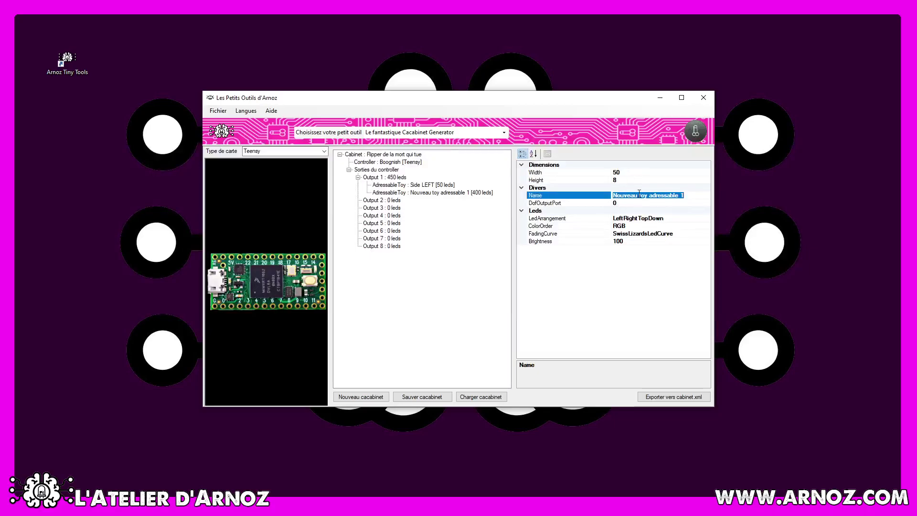
text(bACKBOARD)
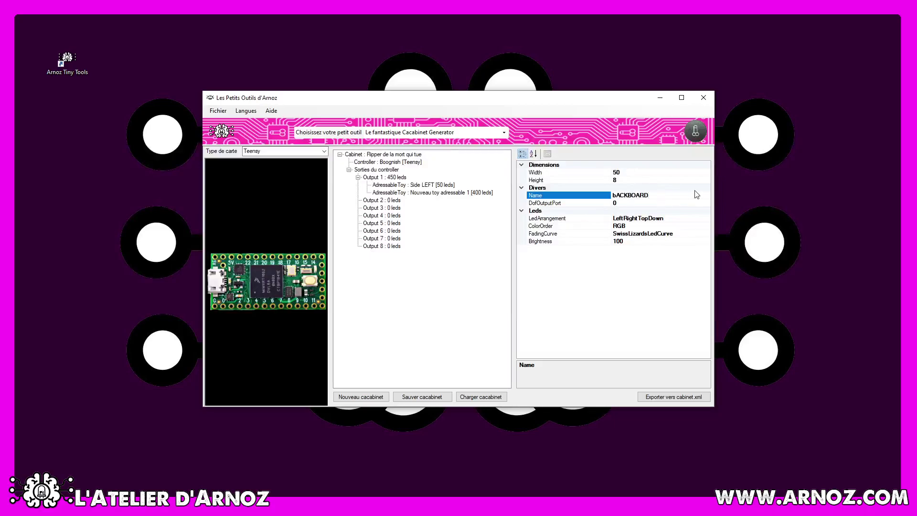
click(658, 202)
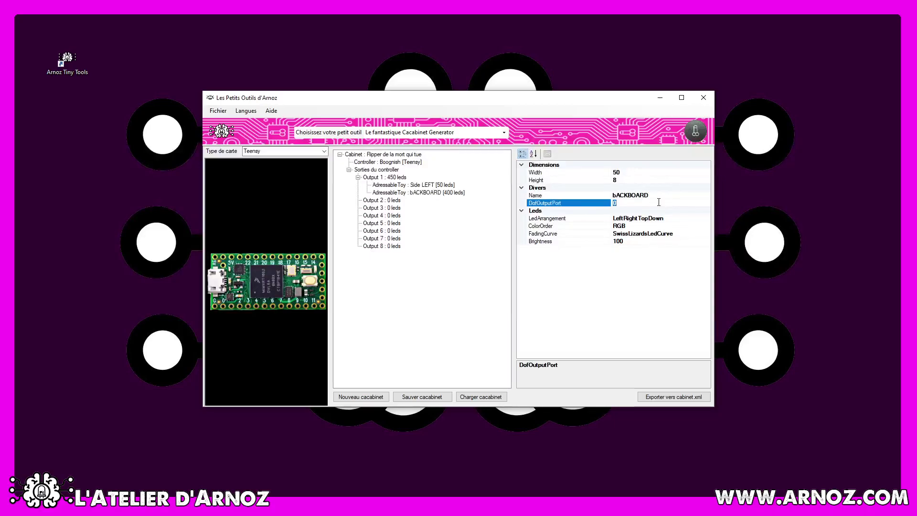
text(4)
Step: Consult the LED arrangement help chart and set the bACKBOARD toy's LedArrangement to LeftRightAlternateTopDown
click(271, 111)
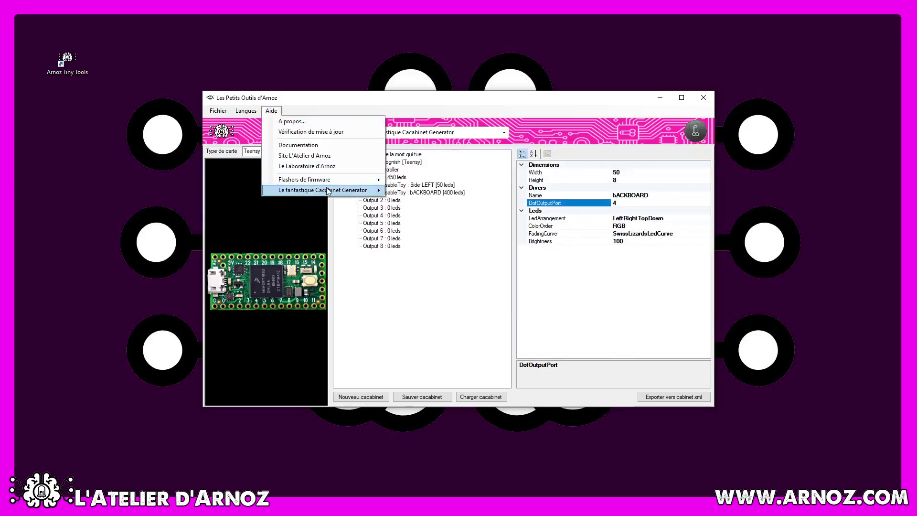
mouse_move(327, 191)
click(410, 201)
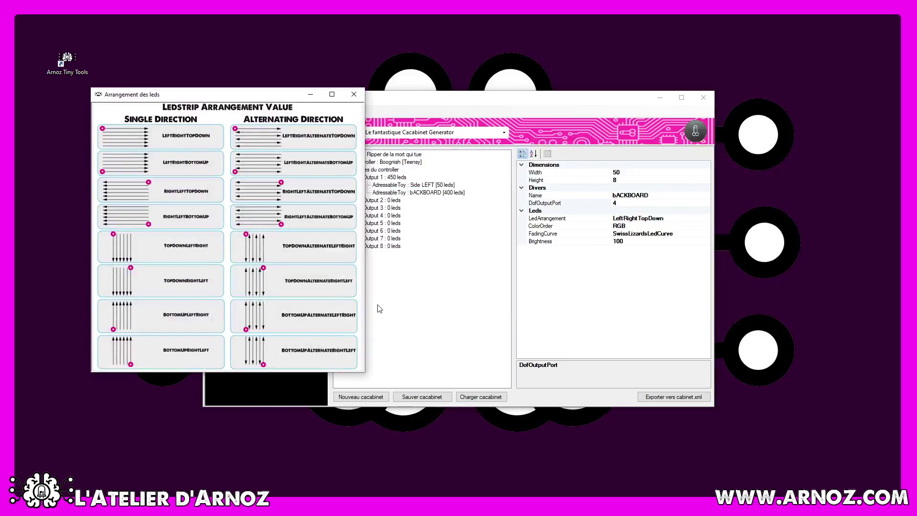
drag(365, 301, 743, 305)
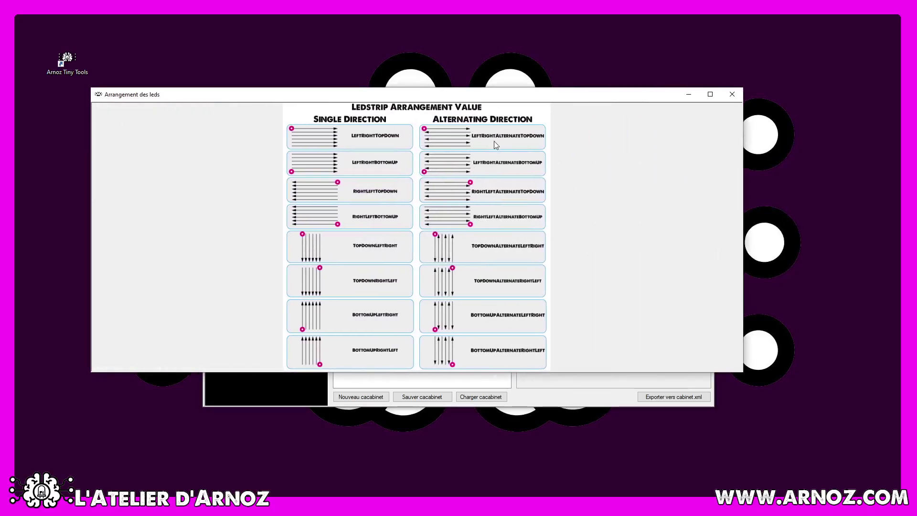
click(732, 94)
click(698, 219)
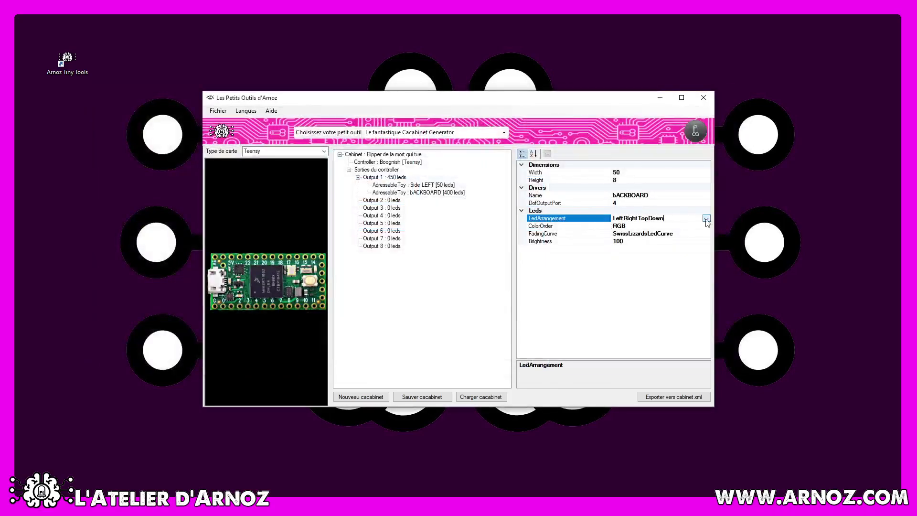
click(707, 219)
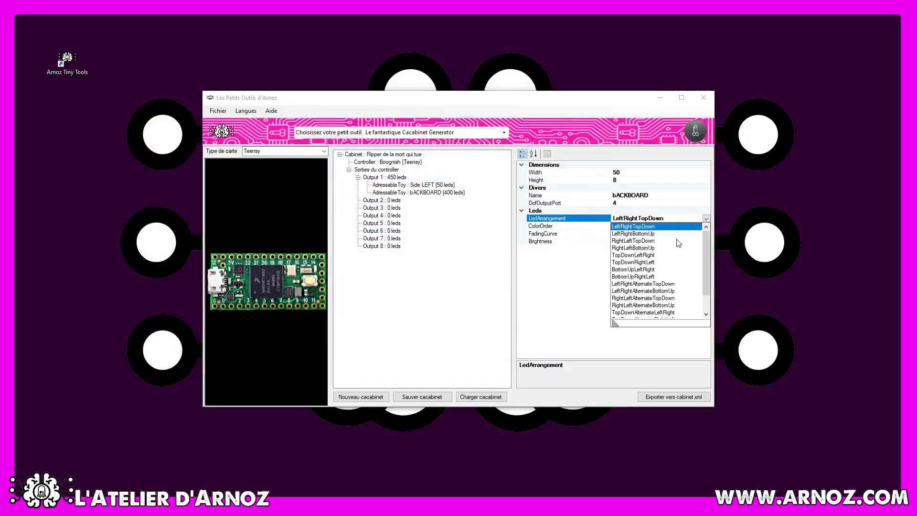
click(659, 285)
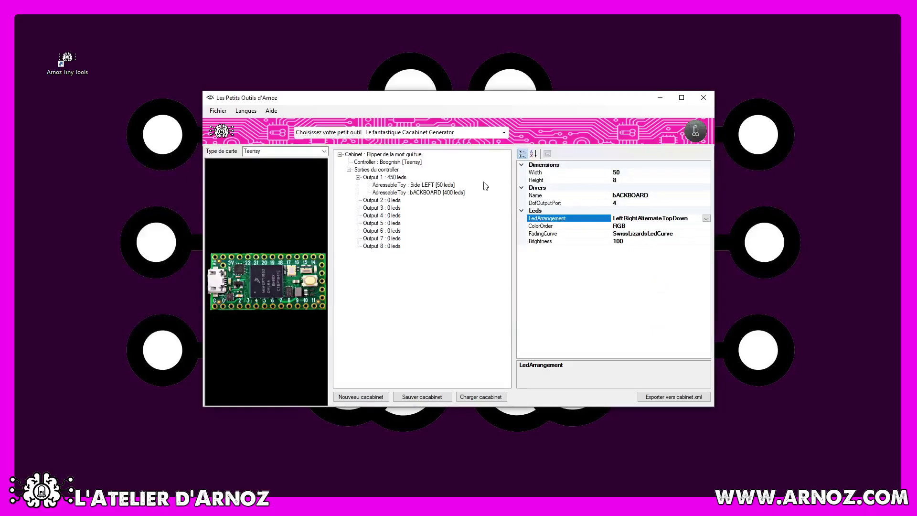
Step: Add a third addressable toy to Output 1 and set its Width to 1 and Height to 50
click(400, 178)
right_click(400, 177)
click(421, 184)
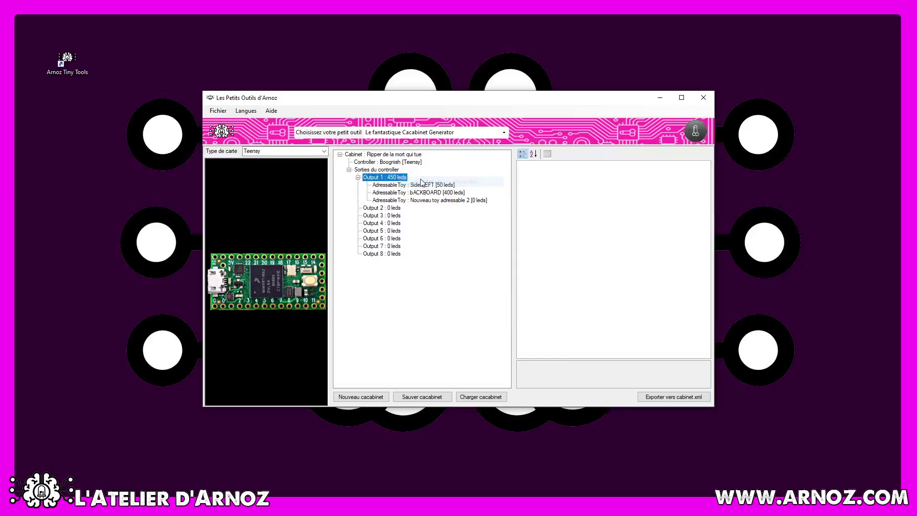
right_click(435, 200)
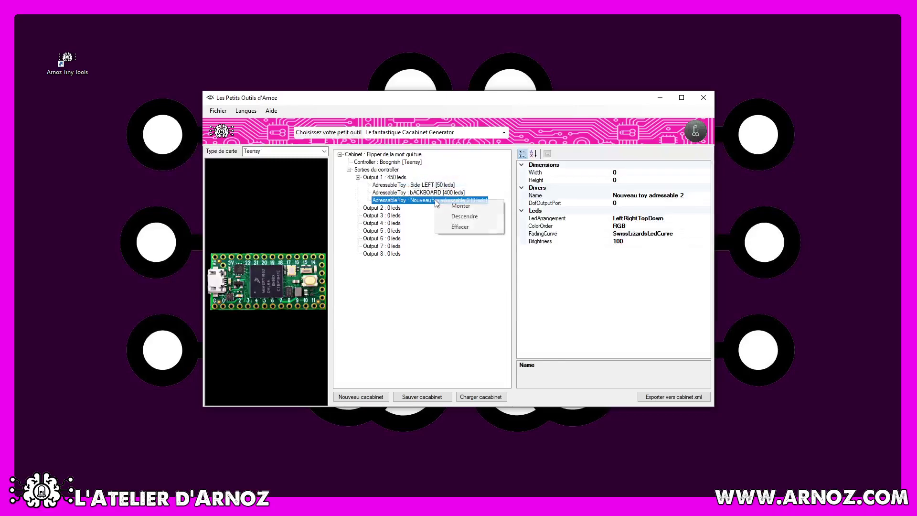
click(642, 173)
text(1)
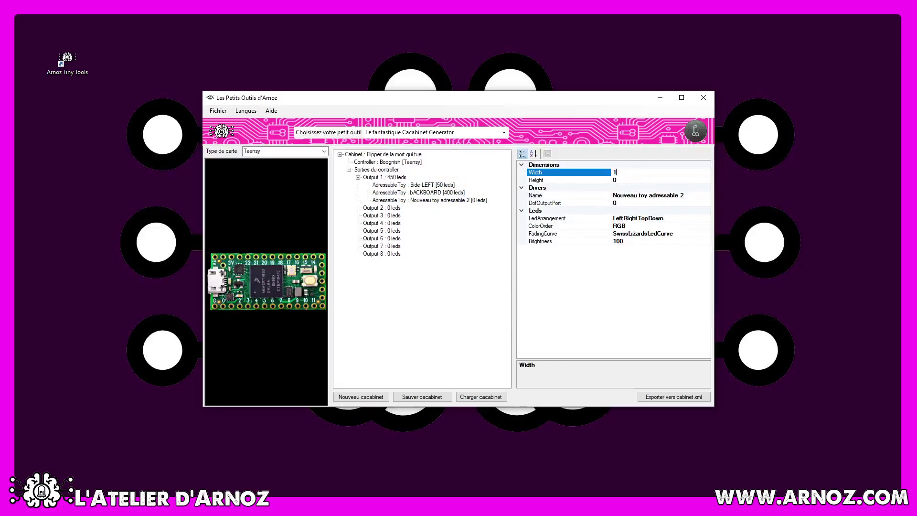
click(640, 180)
text(5)
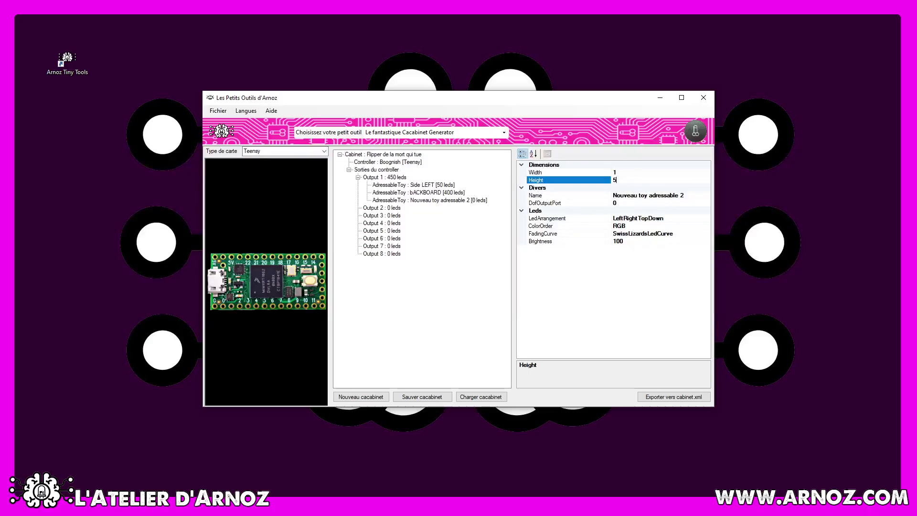
text(0)
Step: Name the third addressable toy Side Right and set its DofOutputPort to 7
click(638, 195)
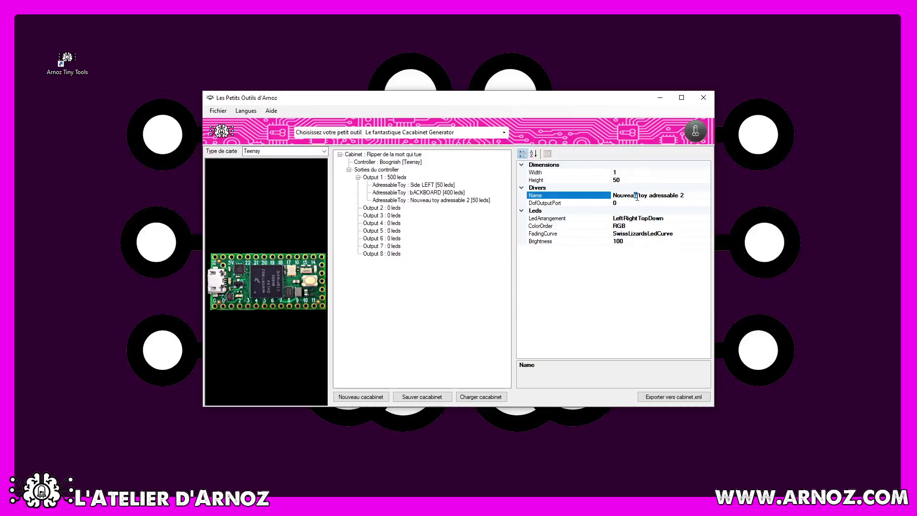
text(sIDE Right)
key(Return)
text(Side Right)
click(619, 205)
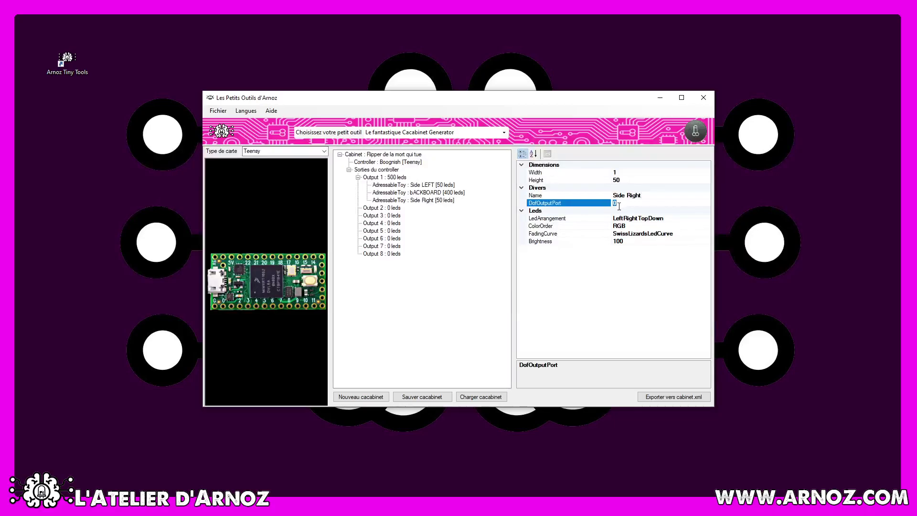
text(7)
Step: Consult the LED arrangement help chart and set the Side Right toy's LedArrangement to TopDownLeftRight
click(271, 110)
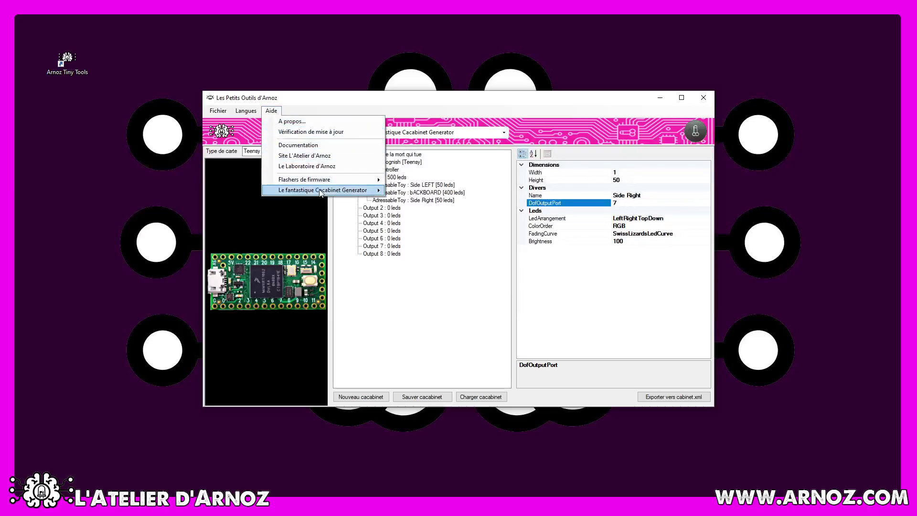
mouse_move(322, 191)
click(413, 202)
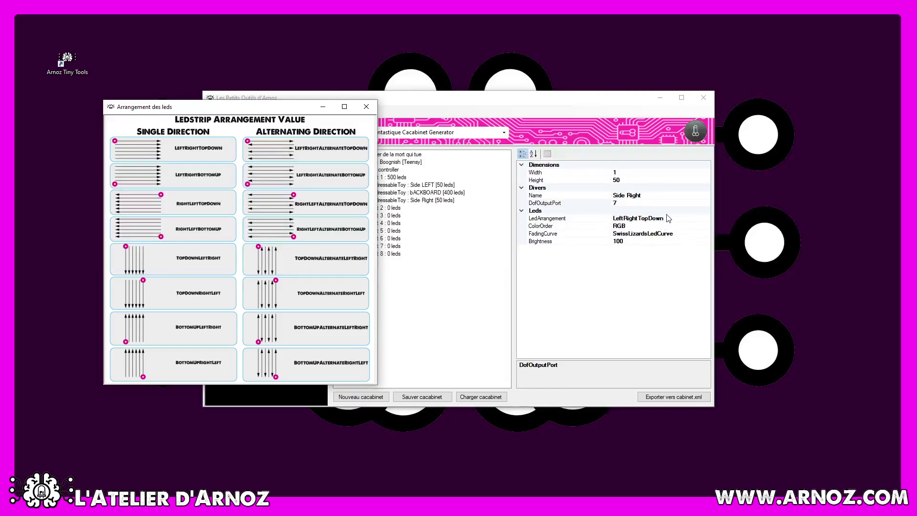
click(409, 106)
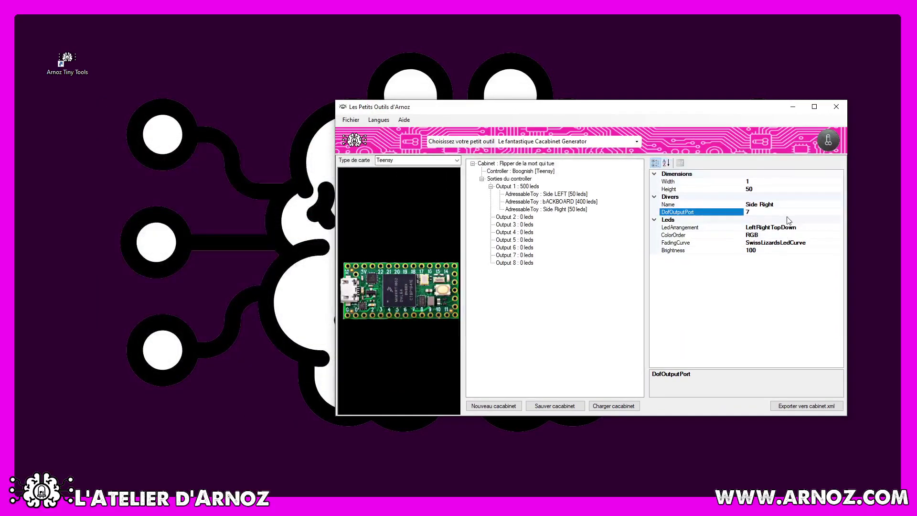
click(788, 228)
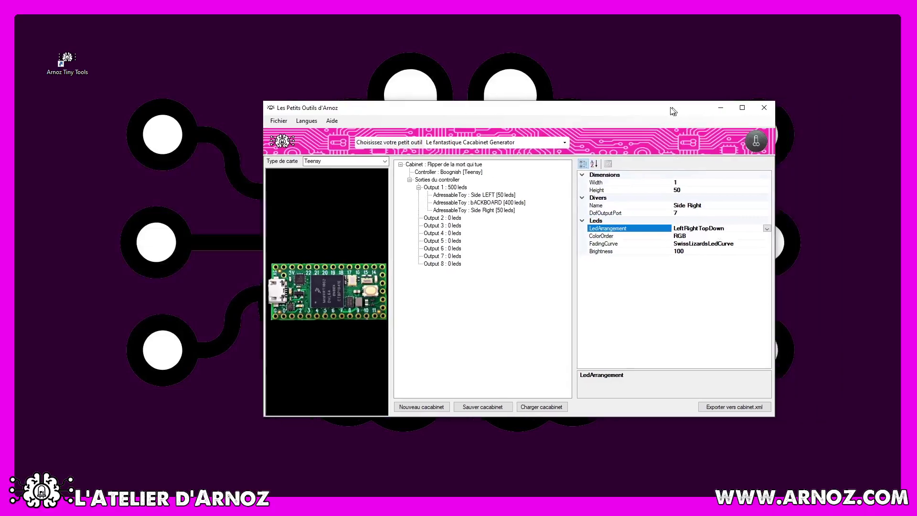
click(720, 219)
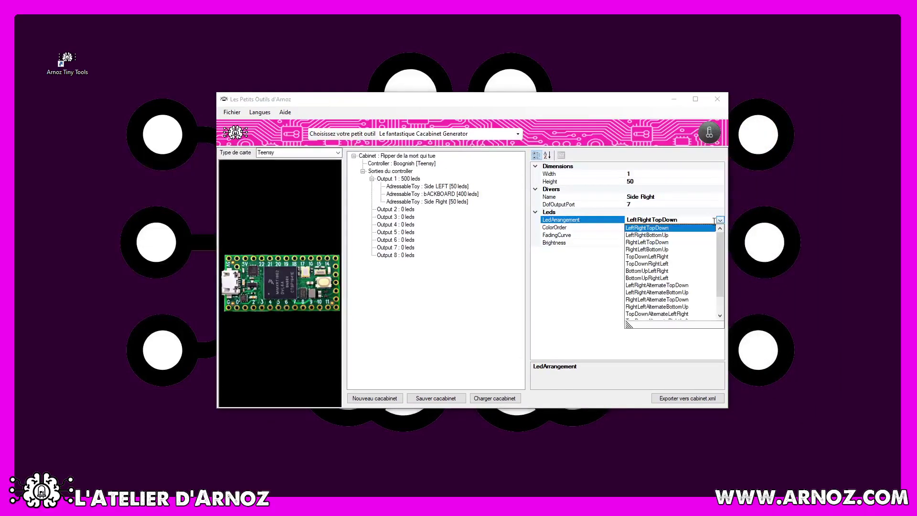
click(654, 257)
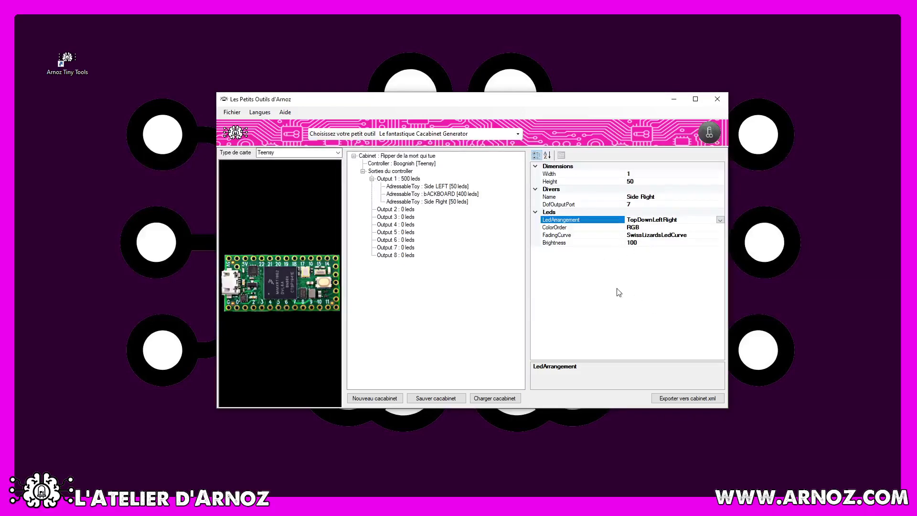
click(457, 282)
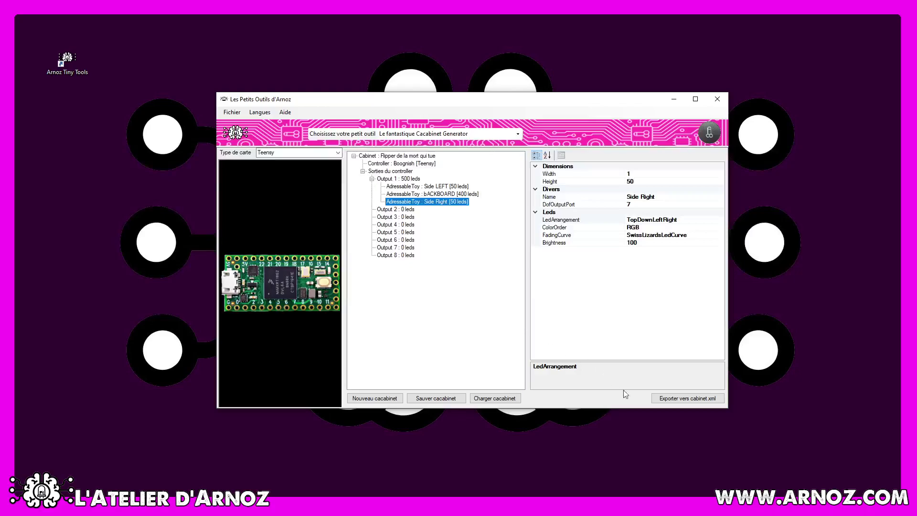
Step: Export the cabinet configuration as cabinet.xml in the Arnoz Tiny Tools folder
click(684, 400)
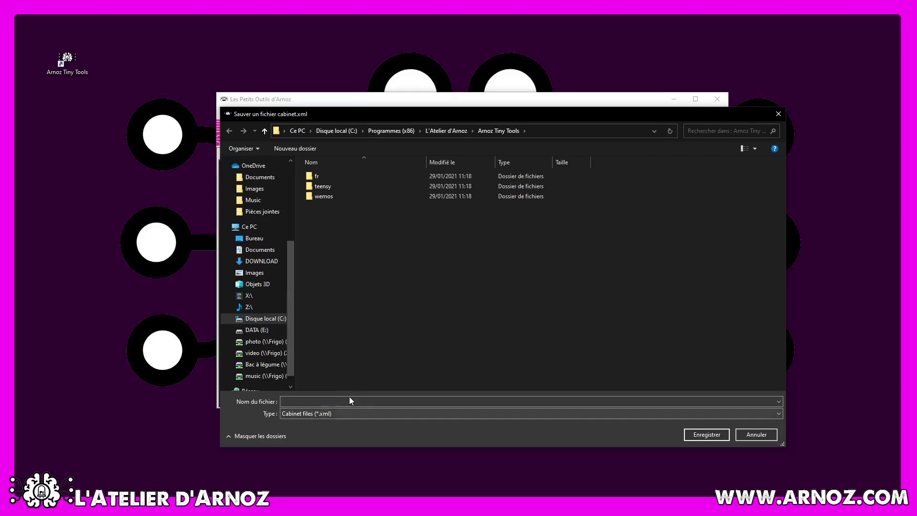
click(352, 401)
text(ca)
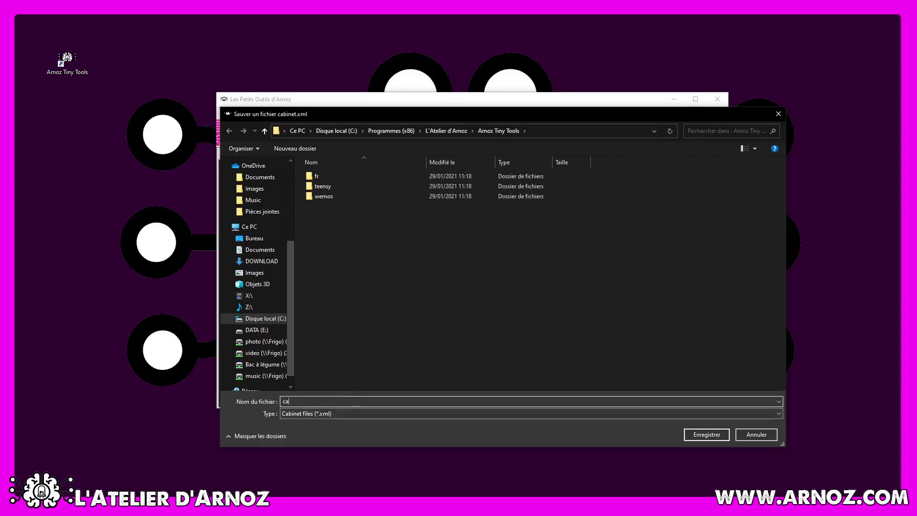
text(binet)
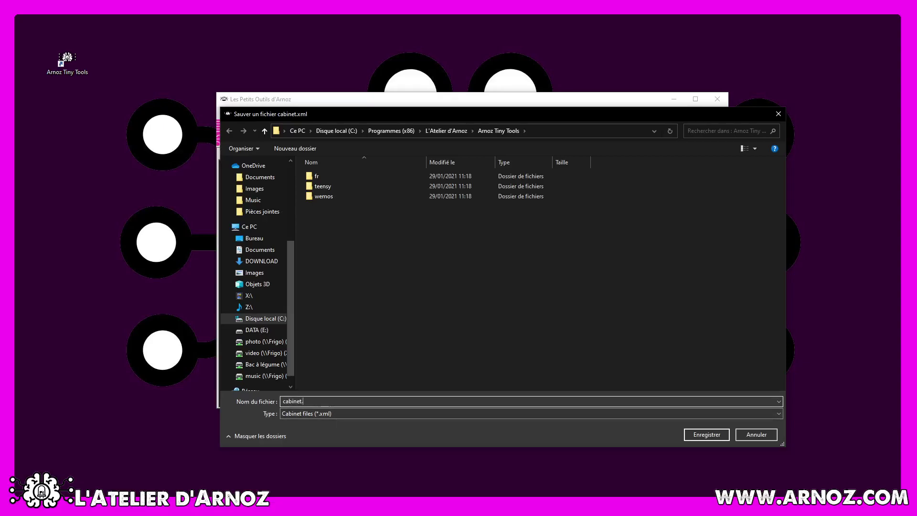
text(.xml)
key(Return)
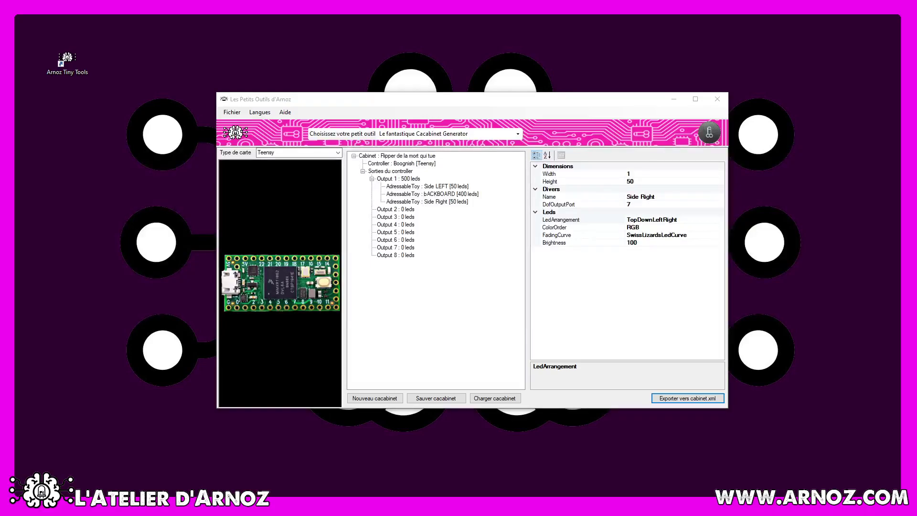
Step: In File Explorer, browse to C:\Program Files (x86)\L'Atelier d'Arnoz\Arnoz Tiny Tools and open the exported cabinet.xml in Notepad++
click(145, 420)
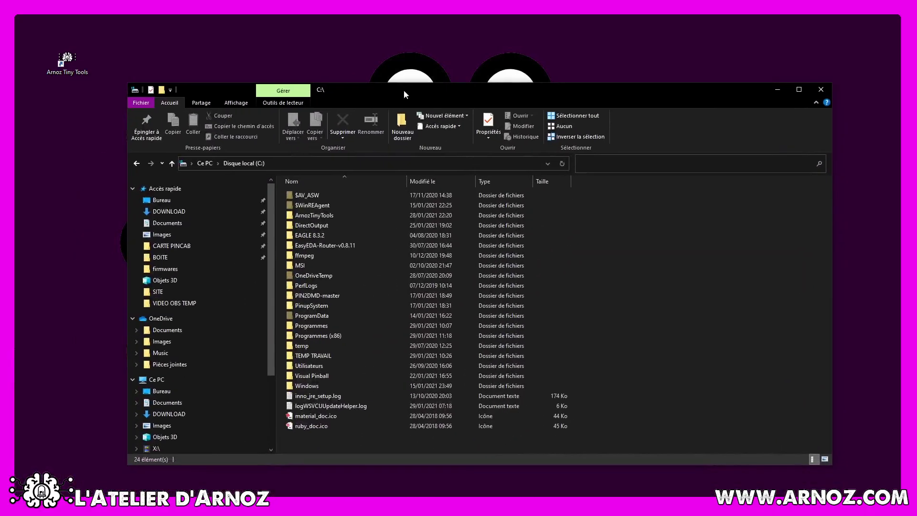
double_click(277, 335)
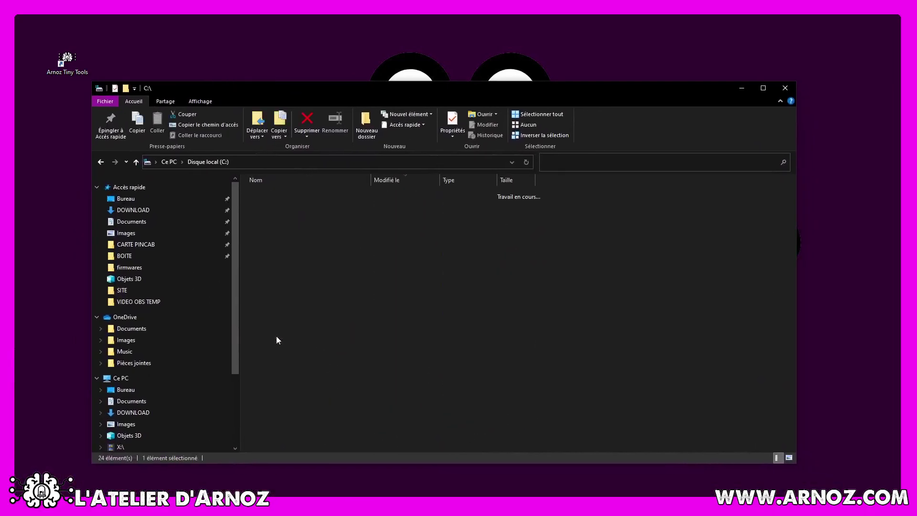
double_click(296, 194)
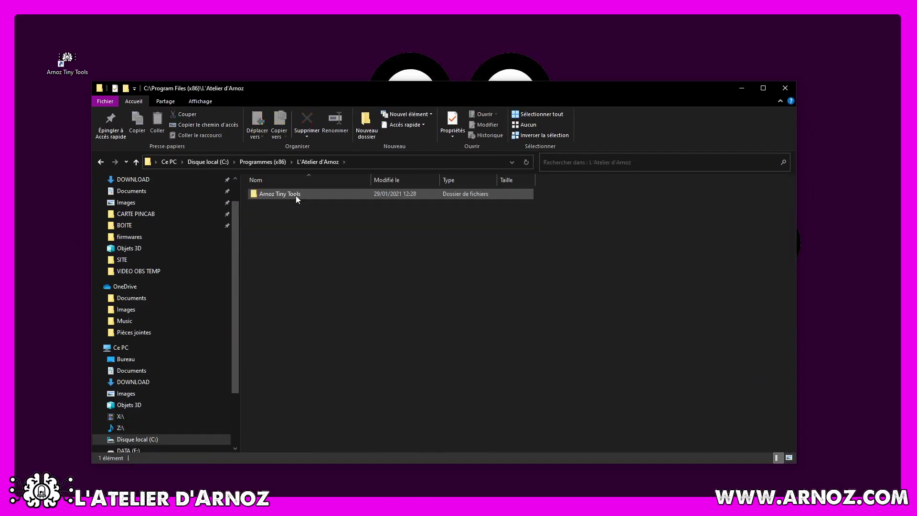
double_click(296, 194)
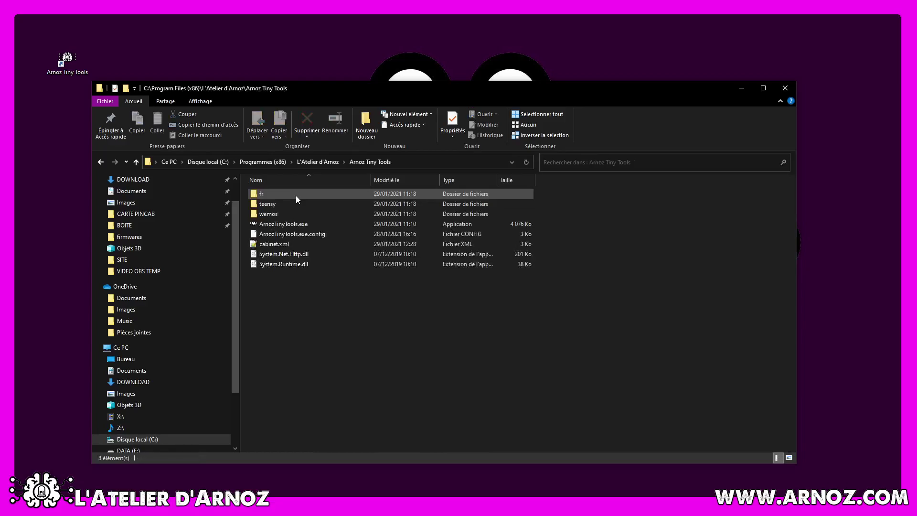
double_click(288, 245)
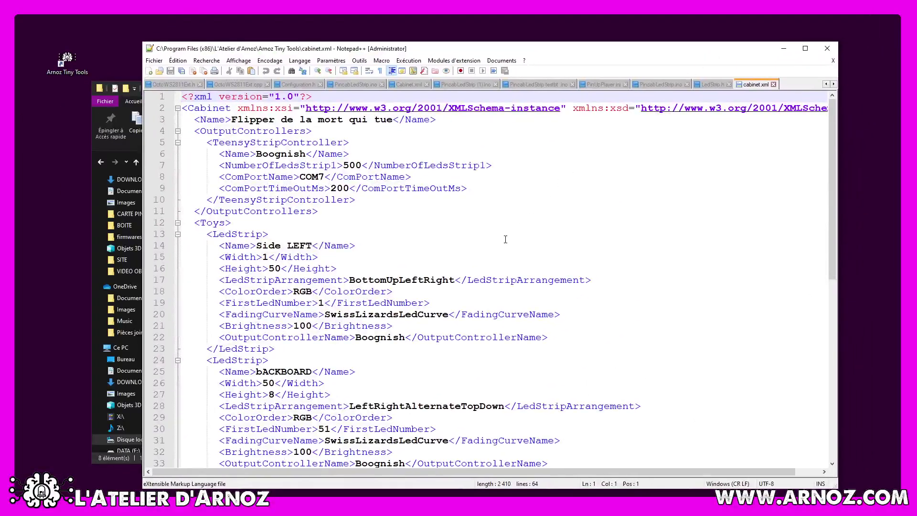
Step: Review the controller, LedStrip toys and LedWizEquivalent entries in cabinet.xml, and close the file viewer to return to the Cacabinet Generator
ctrl+scroll(463, 225, down, 2)
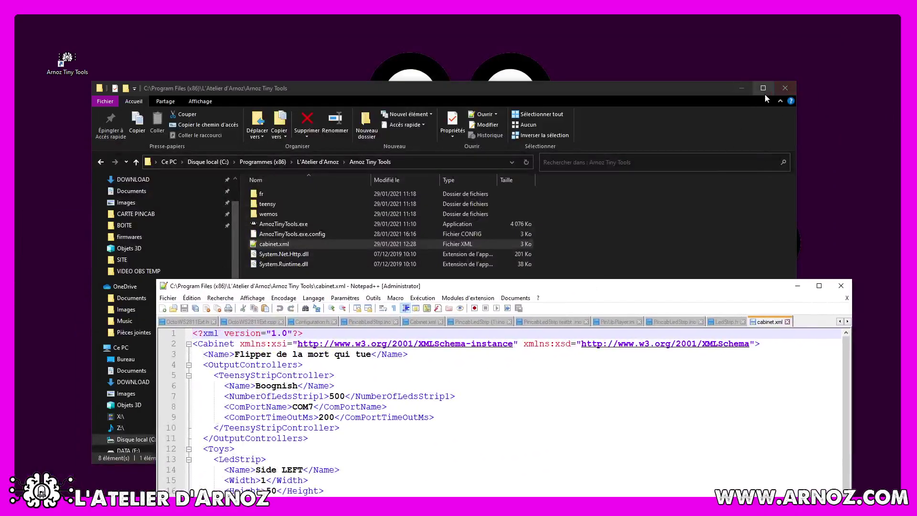
click(741, 90)
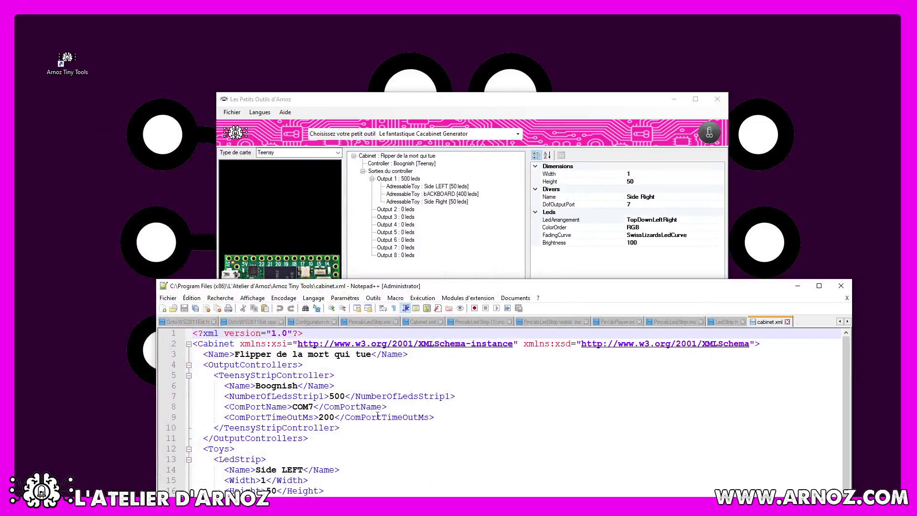
drag(511, 286, 482, 73)
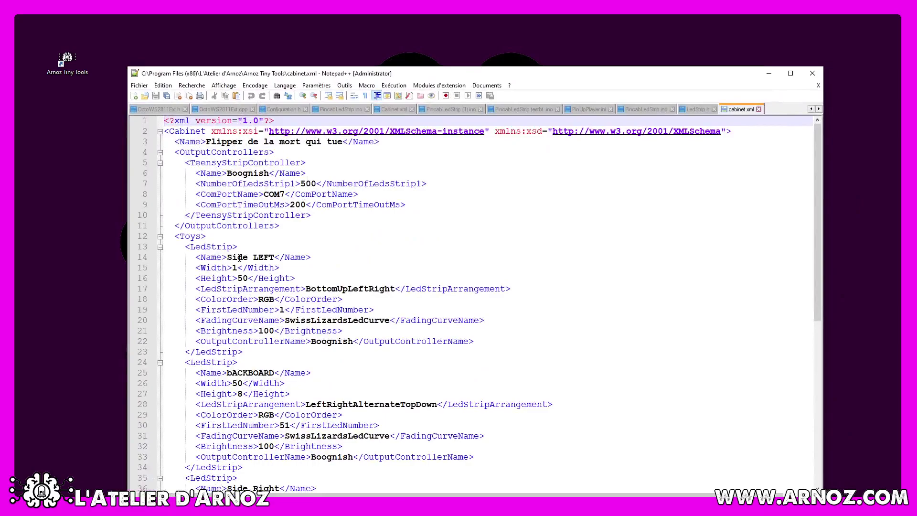
scroll(264, 272, down, 6)
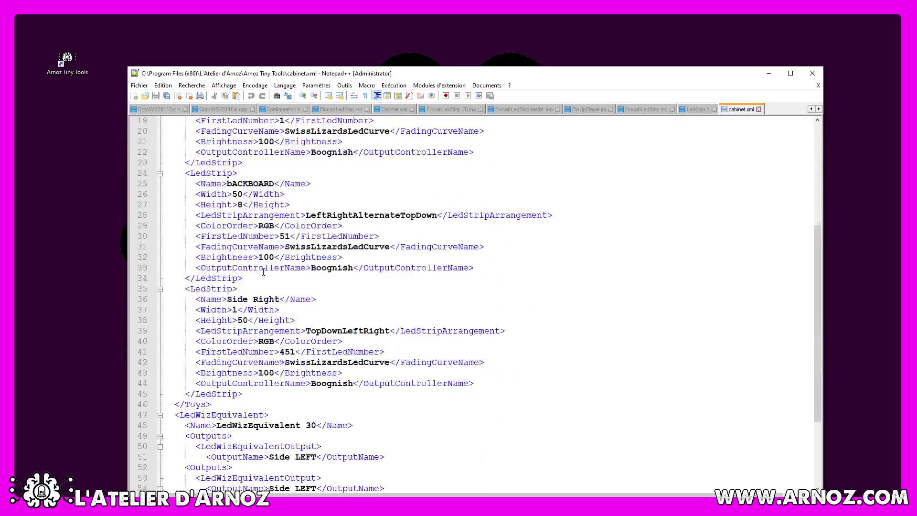
scroll(319, 203, up, 9)
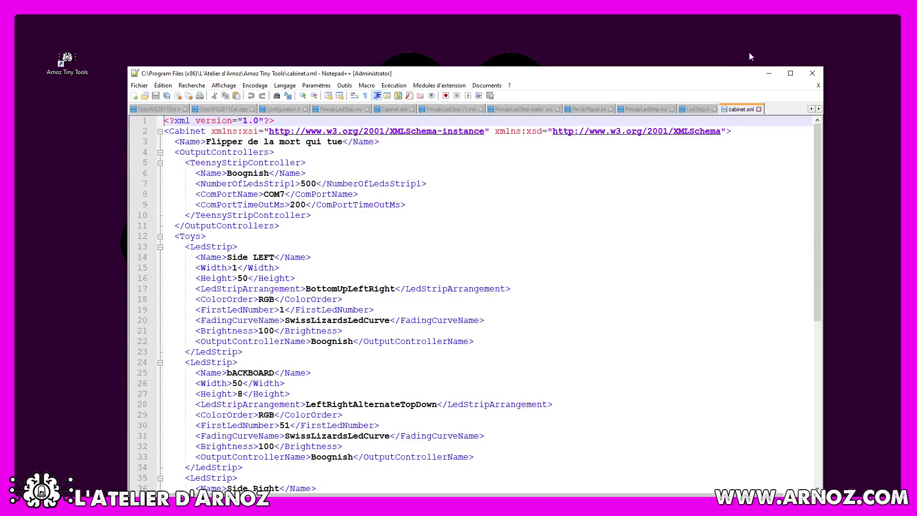
click(813, 73)
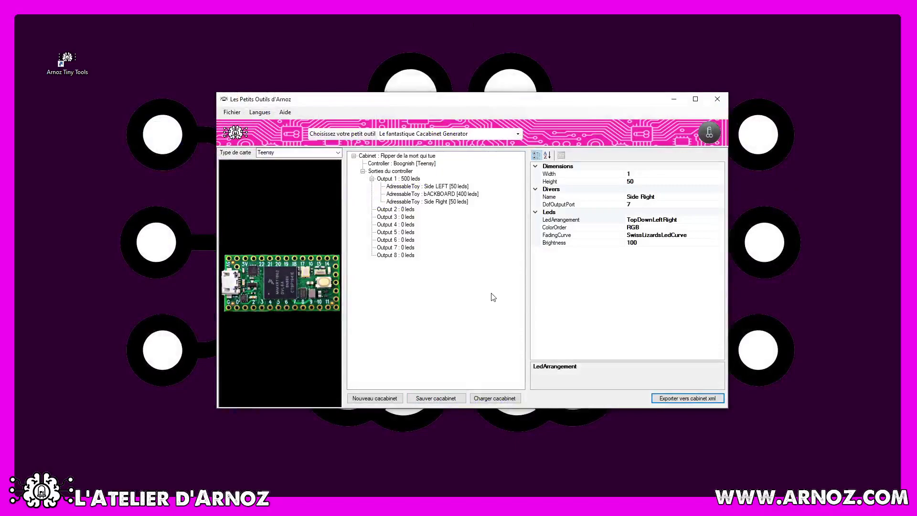
Step: Rename the second addressable toy of Output 1, bACKBOARD, as Bacboard
right_click(445, 195)
click(664, 196)
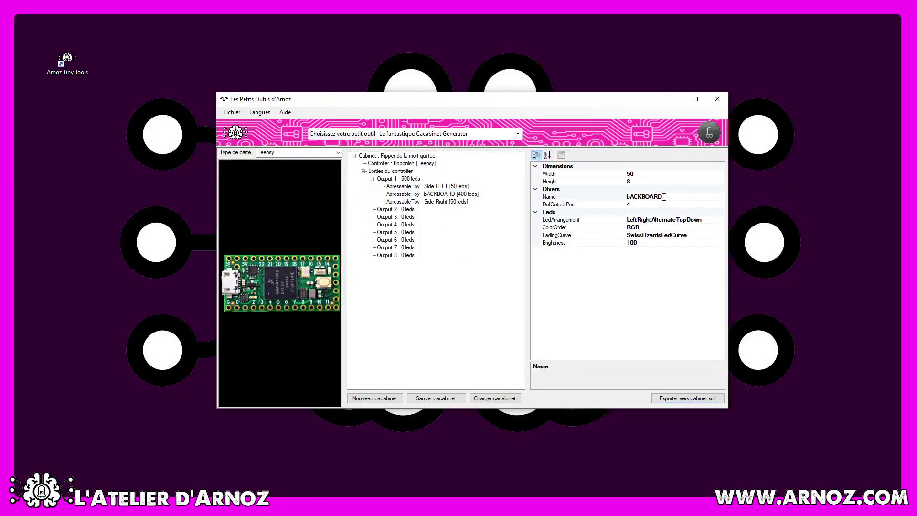
click(650, 196)
double_click(649, 196)
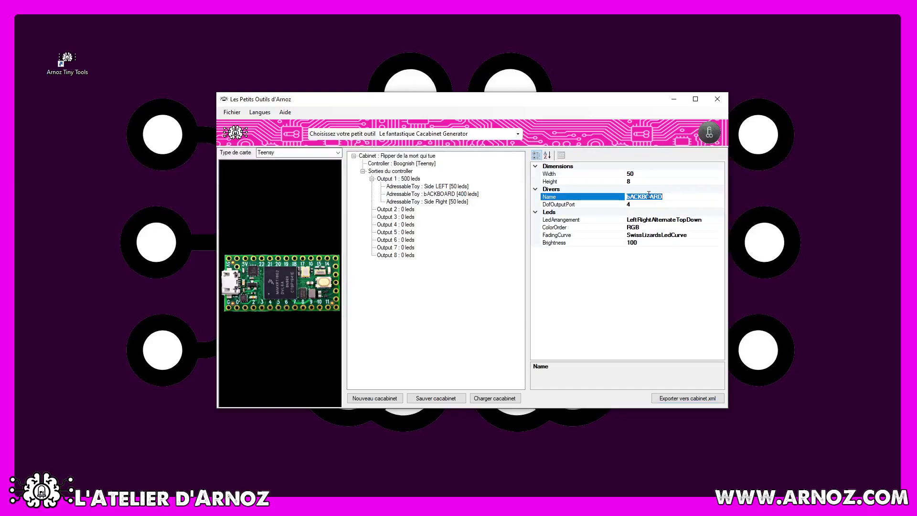
text(Bacboard)
click(448, 302)
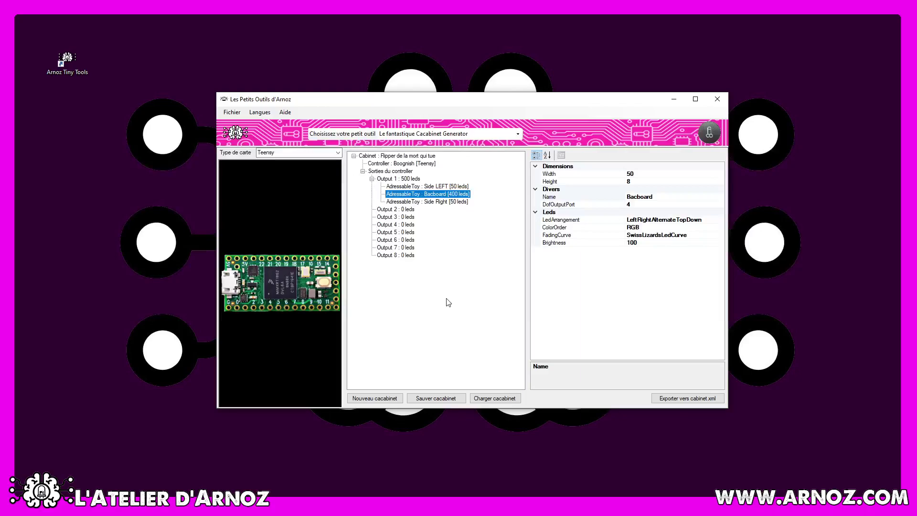
Step: Move the Bacboard toy up above Side LEFT in Output 1 and back down below it
right_click(452, 194)
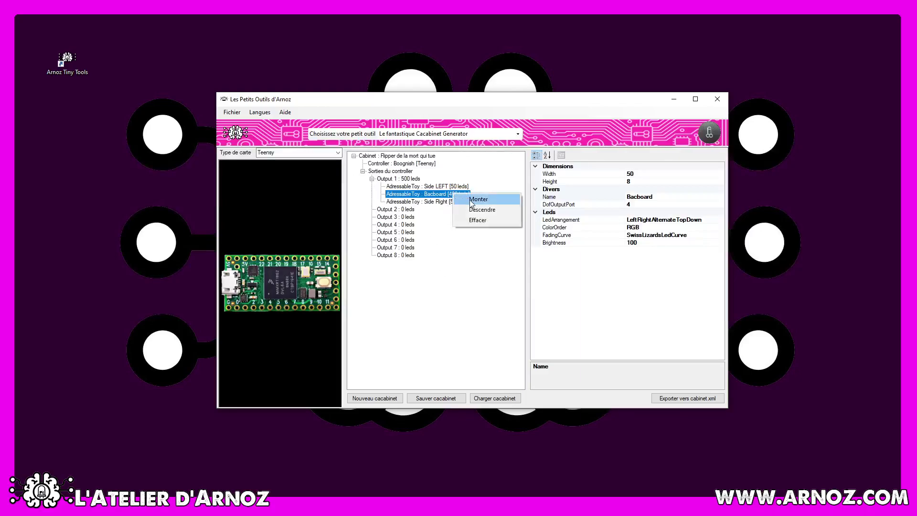
click(464, 200)
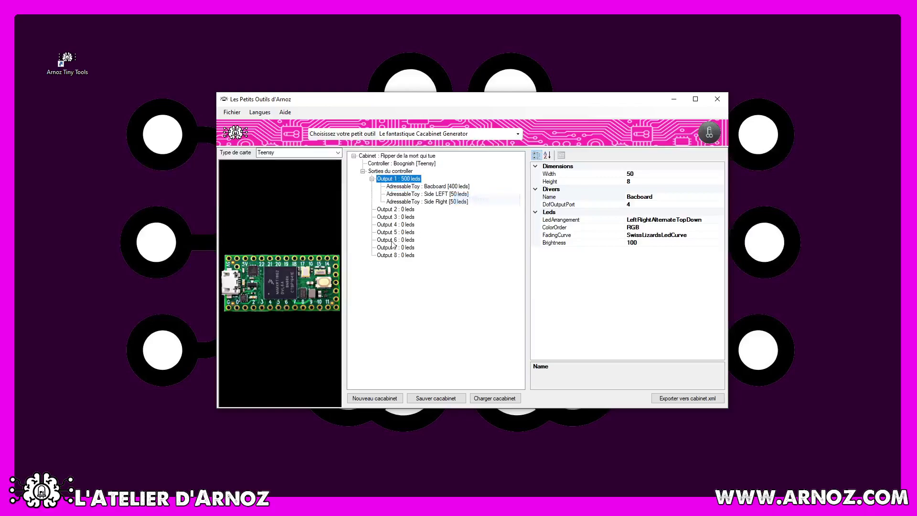
right_click(444, 190)
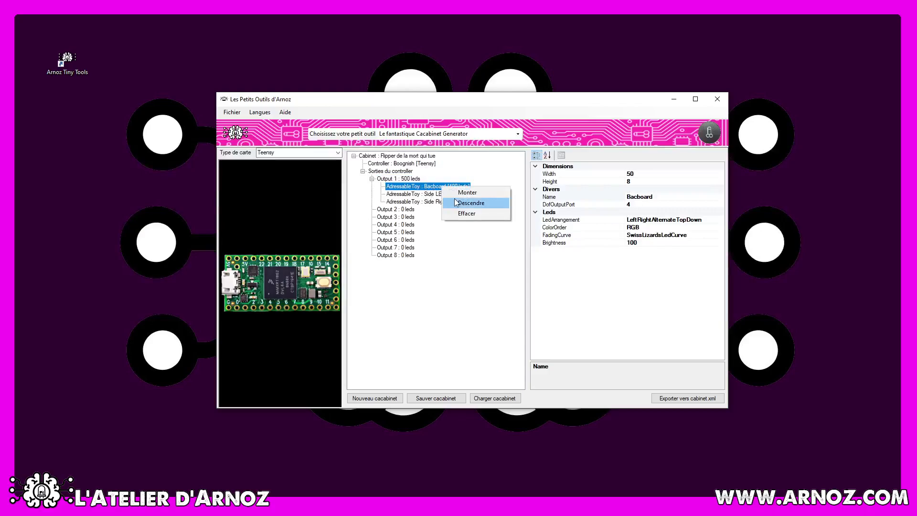
click(447, 203)
Step: Move the Bacboard toy above Side LEFT in Output 1 and try to move Side Right down
right_click(450, 194)
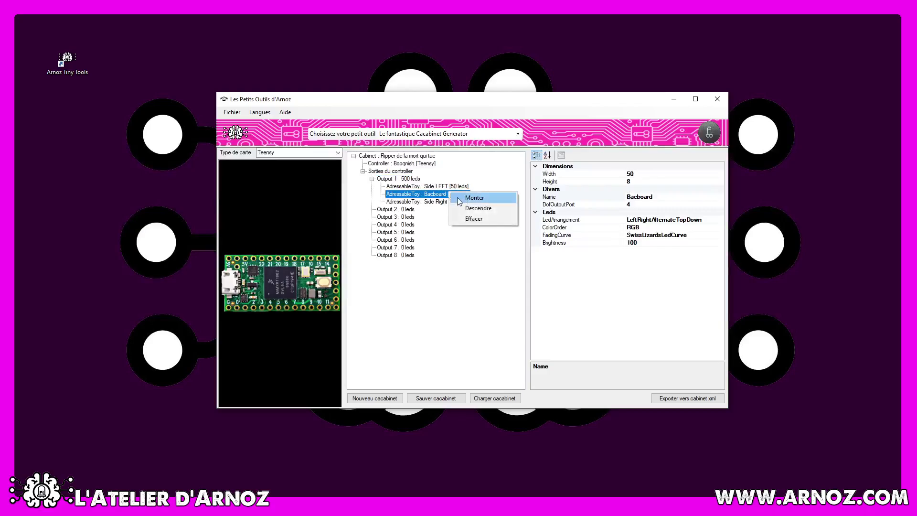
click(457, 197)
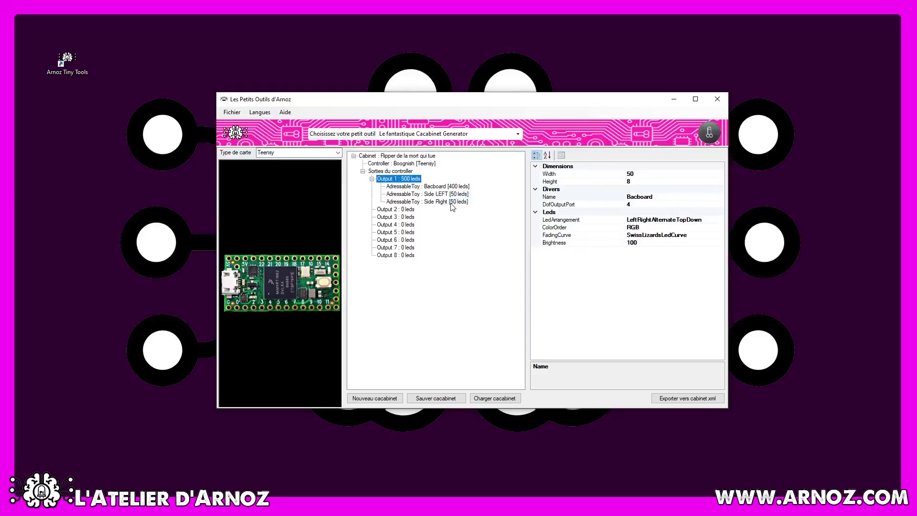
right_click(452, 203)
click(458, 219)
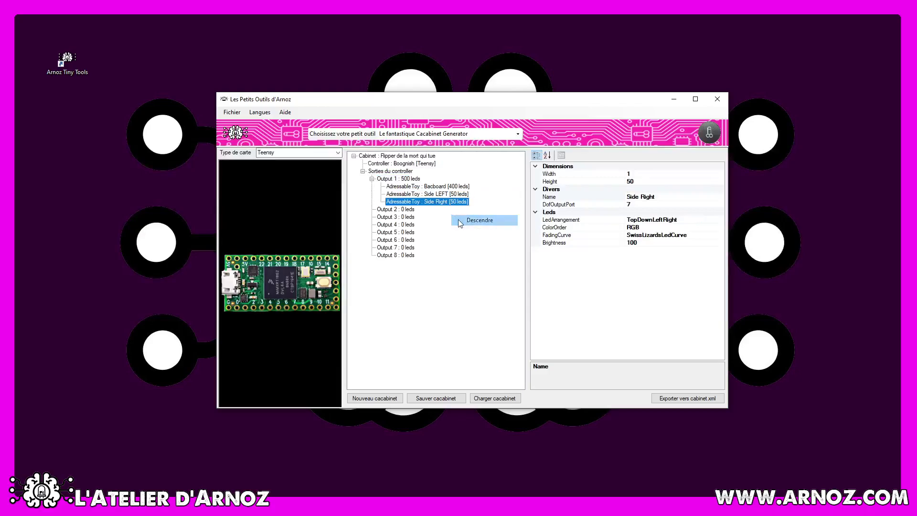